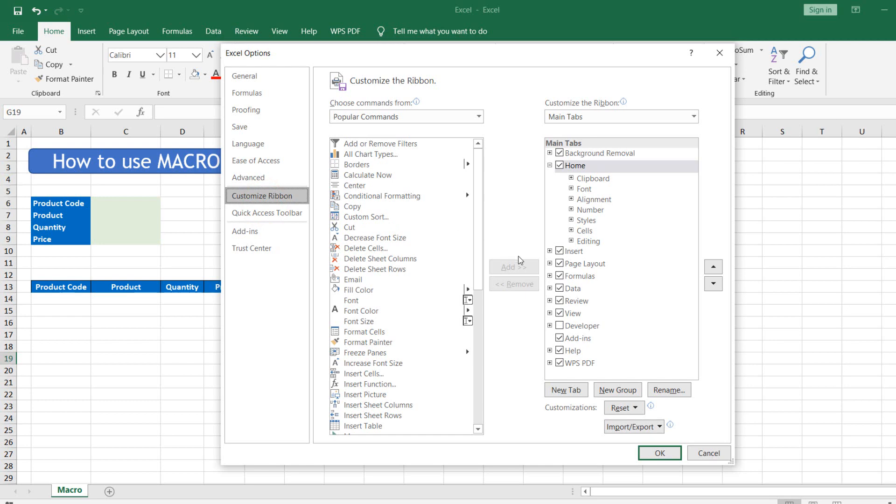
# Step: Enable the Developer tab in the ribbon customization and bring up its commands
pyautogui.click(559, 325)
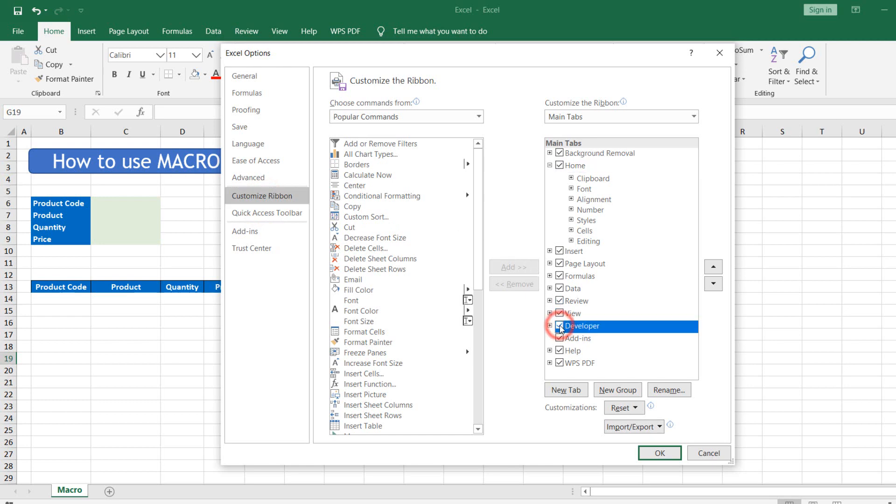
pyautogui.click(651, 453)
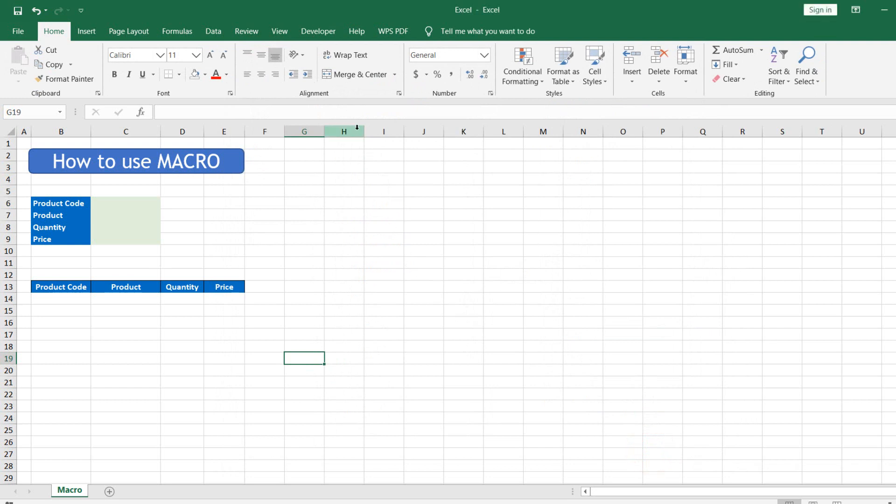
pyautogui.click(326, 37)
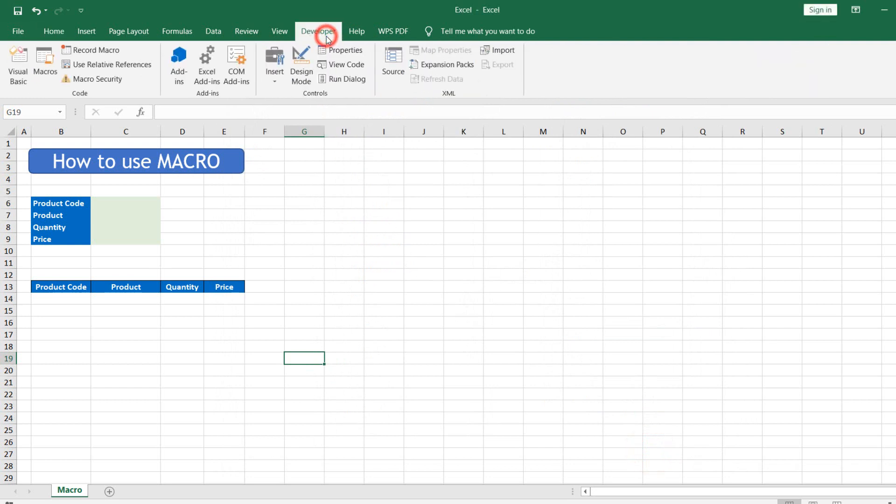
# Step: Draw a form control button across cells E6 and F6, beside the product input fields, with SAVE_DATA as its macro name
pyautogui.click(273, 82)
pyautogui.click(271, 106)
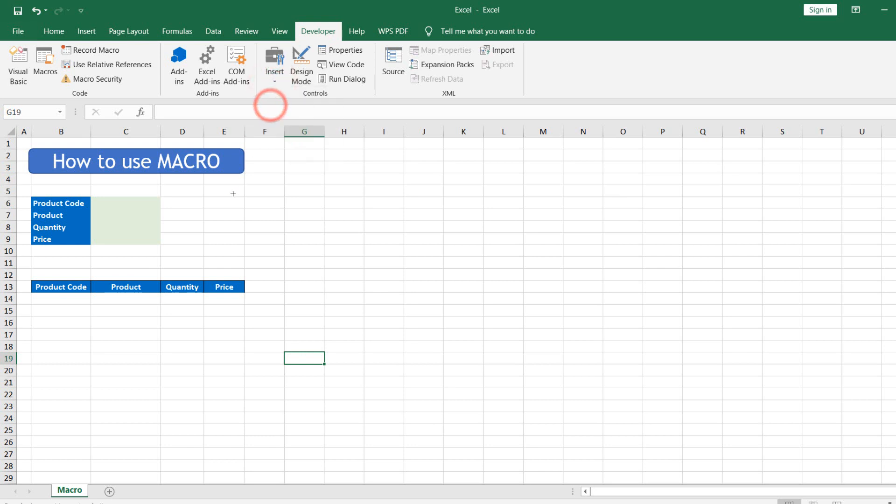
pyautogui.moveTo(226, 198); pyautogui.dragTo(281, 212)
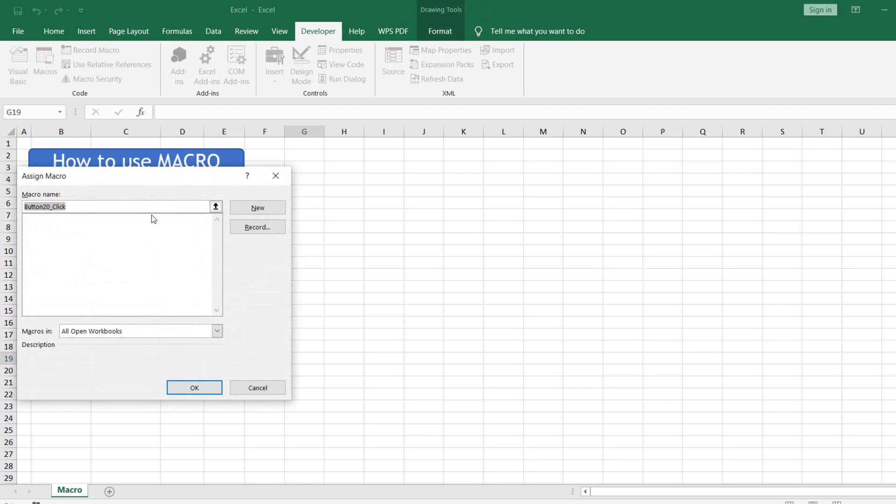
pyautogui.write('s')
pyautogui.click(200, 387)
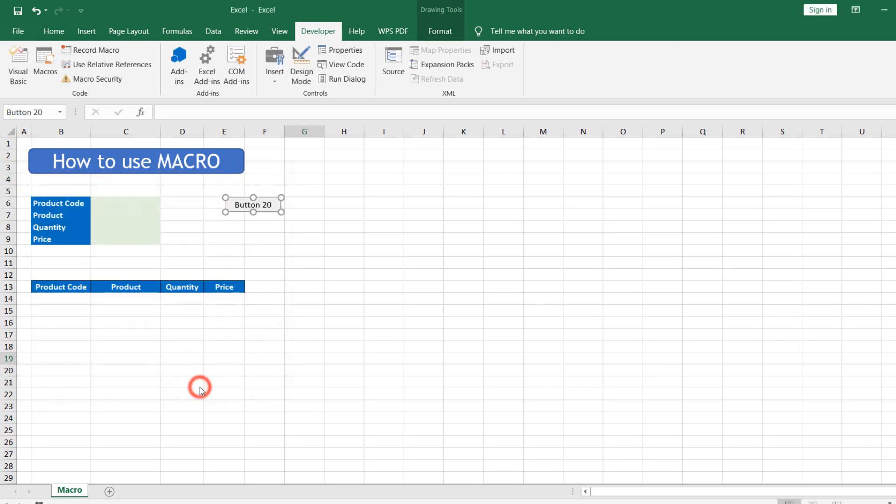
# Step: Replace the new button's default caption with SAVE DATA
pyautogui.click(239, 206)
pyautogui.press('BackSpace')
pyautogui.press('BackSpace')
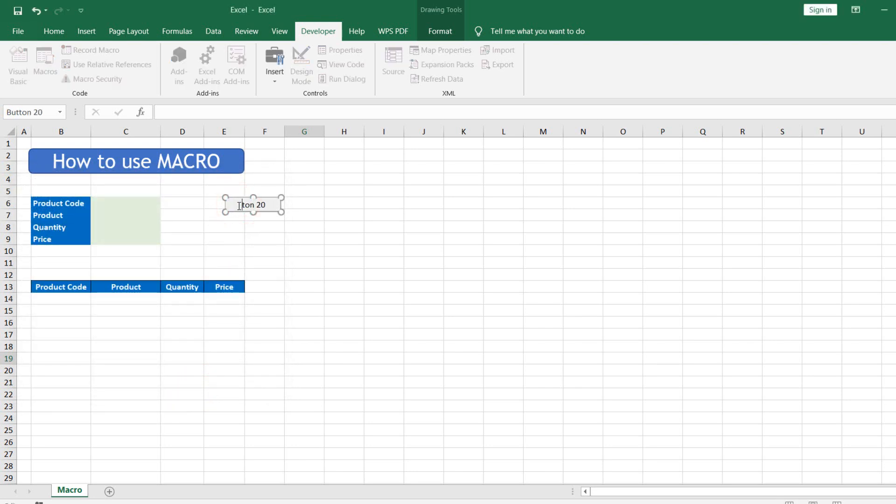
pyautogui.press('Delete')
pyautogui.press('Delete')
pyautogui.press('Delete')
pyautogui.press('Delete')
pyautogui.press('Delete')
pyautogui.write('SAVE DATA')
pyautogui.click(269, 227)
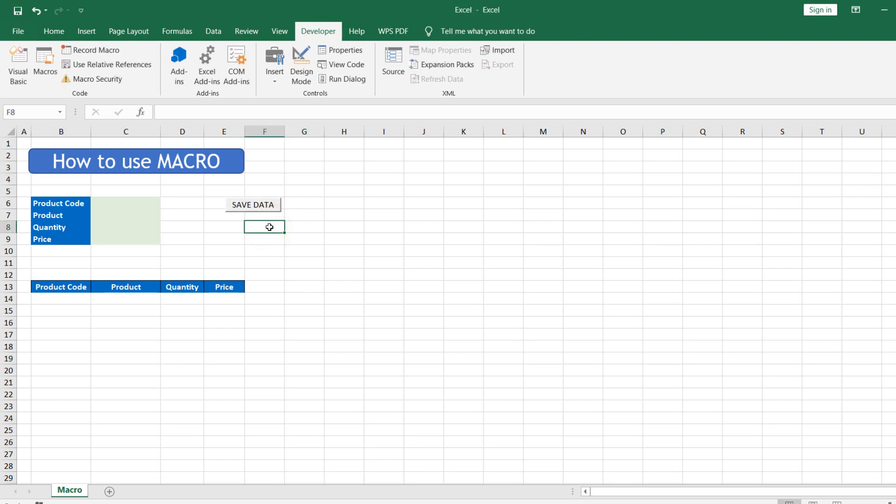
# Step: Start recording a macro named SAVE_DATA, stored in this workbook
pyautogui.click(104, 51)
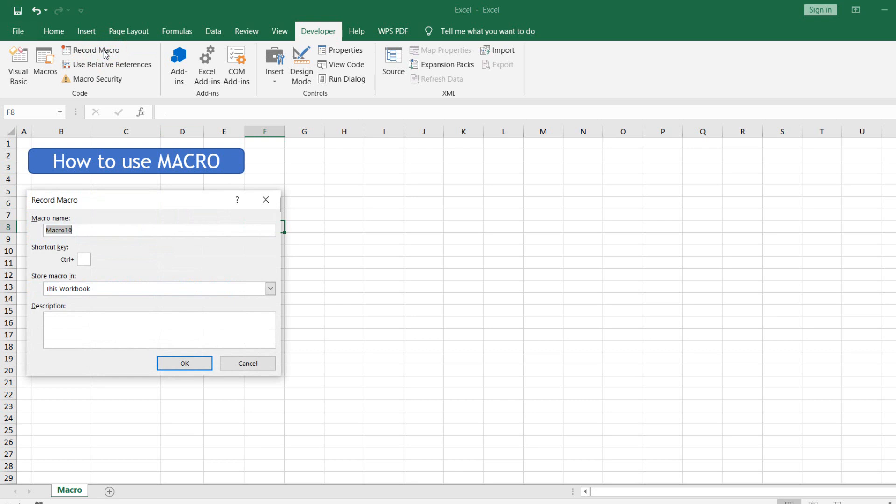
pyautogui.doubleClick(82, 229)
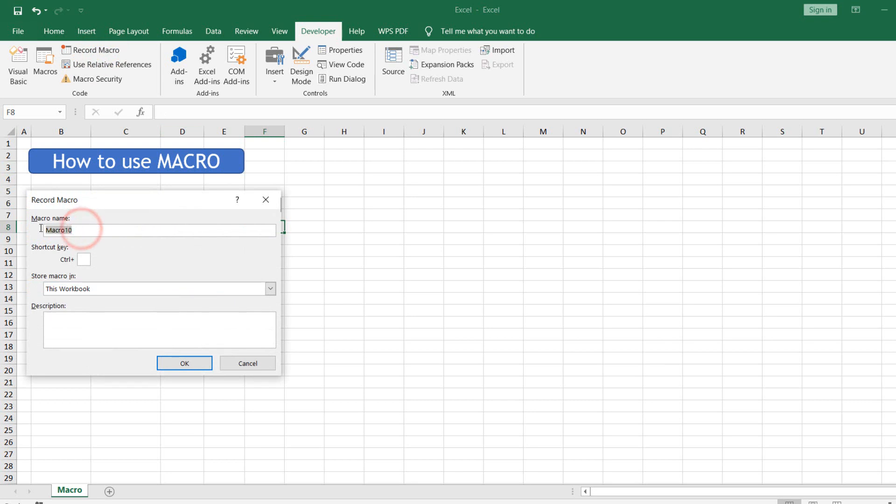
pyautogui.write('s')
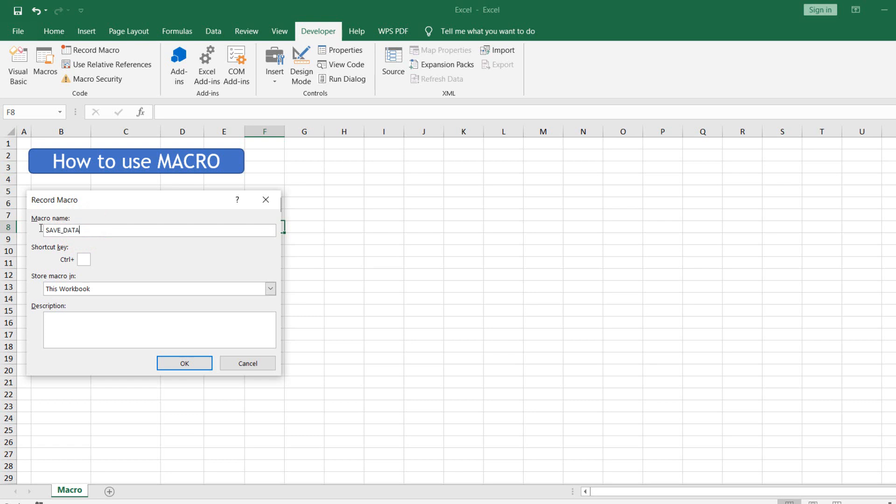
pyautogui.click(178, 363)
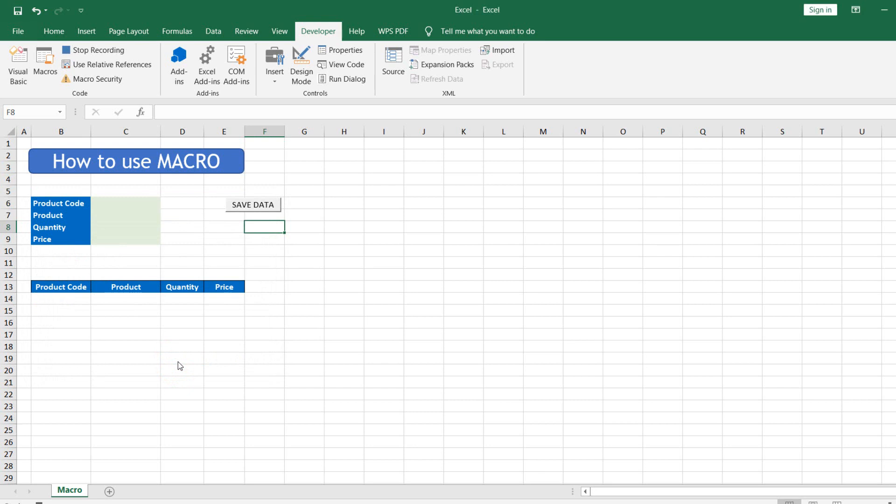
# Step: Insert a new row at row 14, directly below the table header
pyautogui.click(11, 299)
pyautogui.rightClick(14, 301)
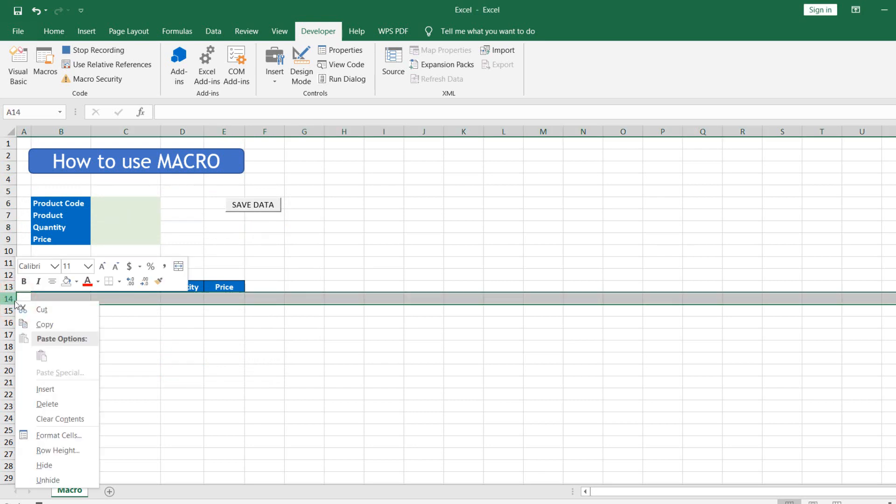
pyautogui.click(47, 389)
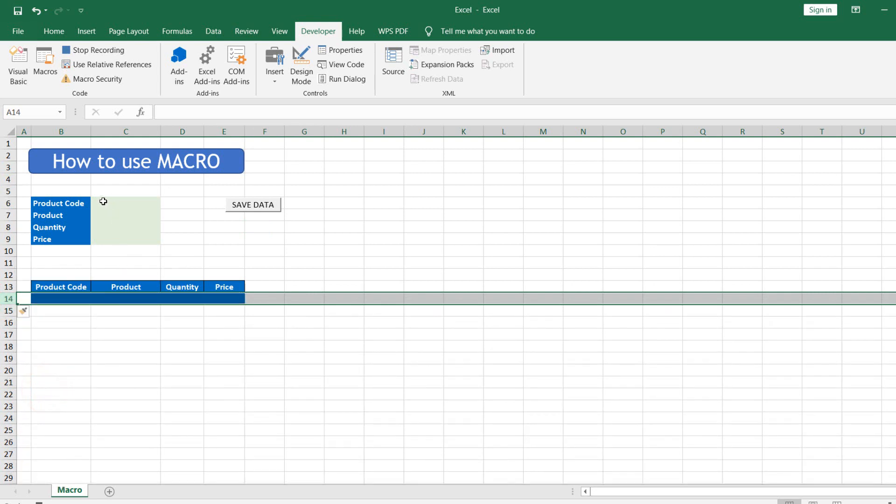
# Step: Copy the input cells C6:C9 and paste them transposed into row 14, starting at B14
pyautogui.moveTo(103, 201); pyautogui.dragTo(125, 238)
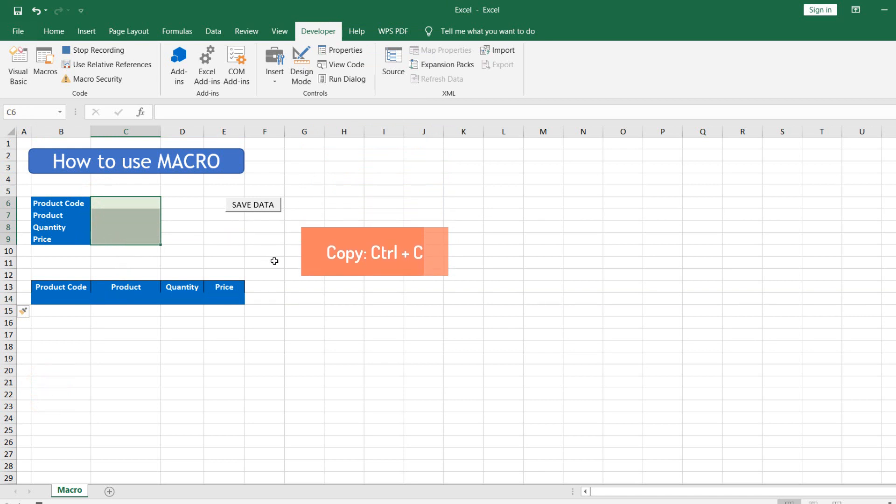
pyautogui.hotkey('ctrl', 'c')
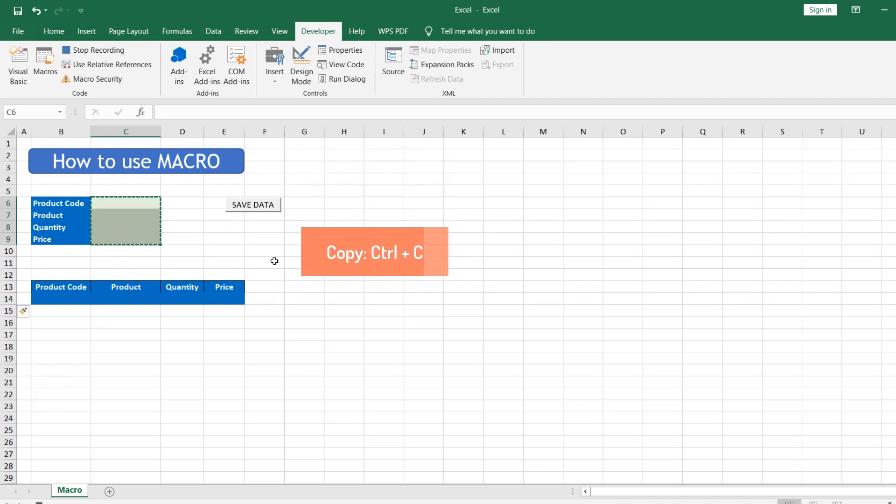
pyautogui.click(70, 297)
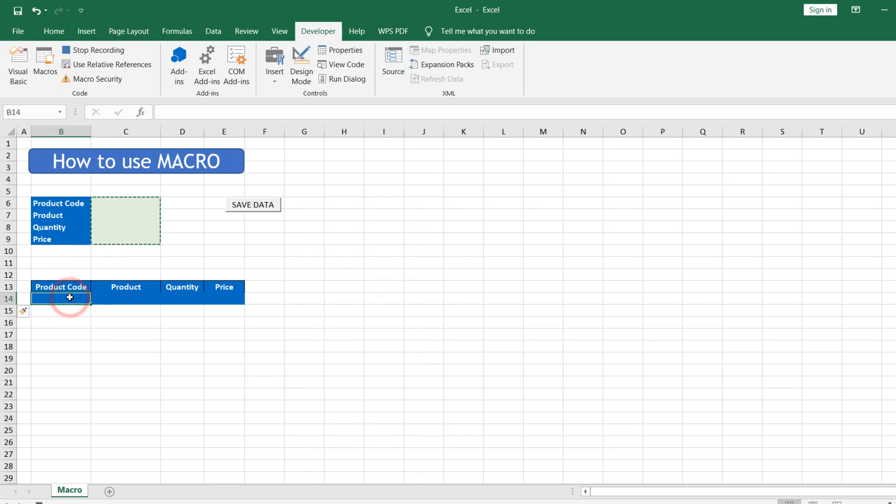
pyautogui.rightClick(70, 297)
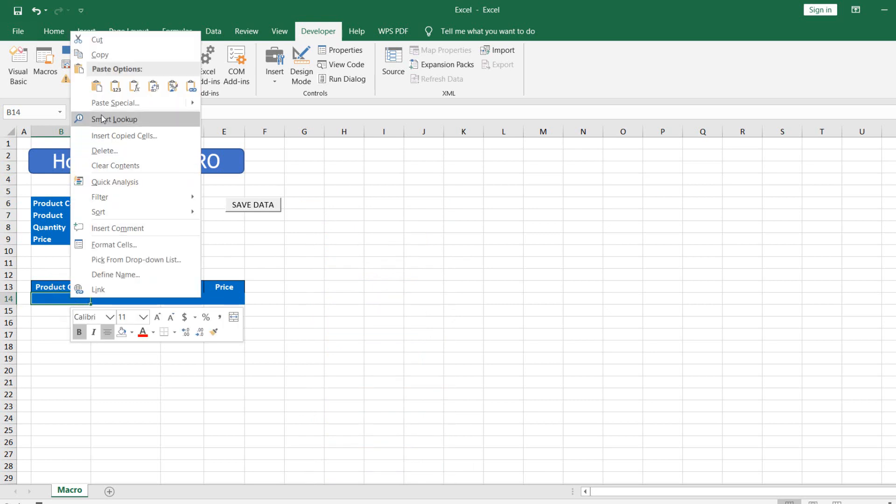
pyautogui.click(155, 91)
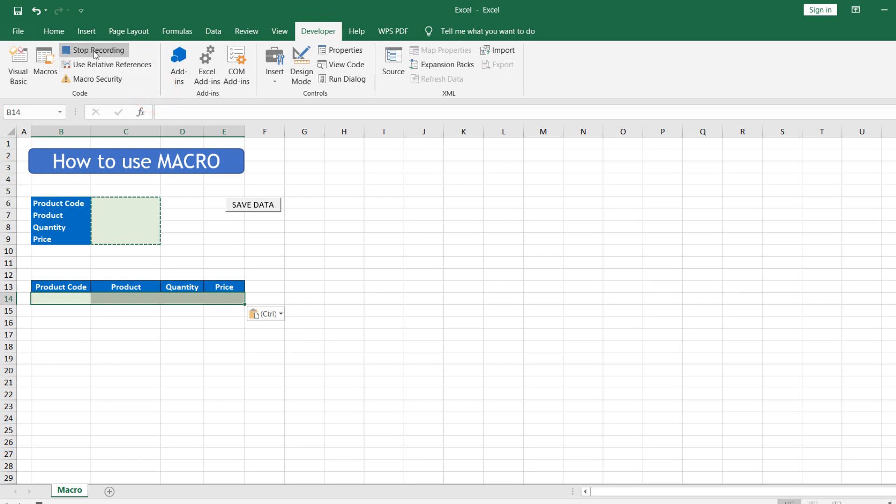
# Step: Remove the fill color from the pasted cells B14:E14 and deselect the range by selecting E10
pyautogui.click(60, 35)
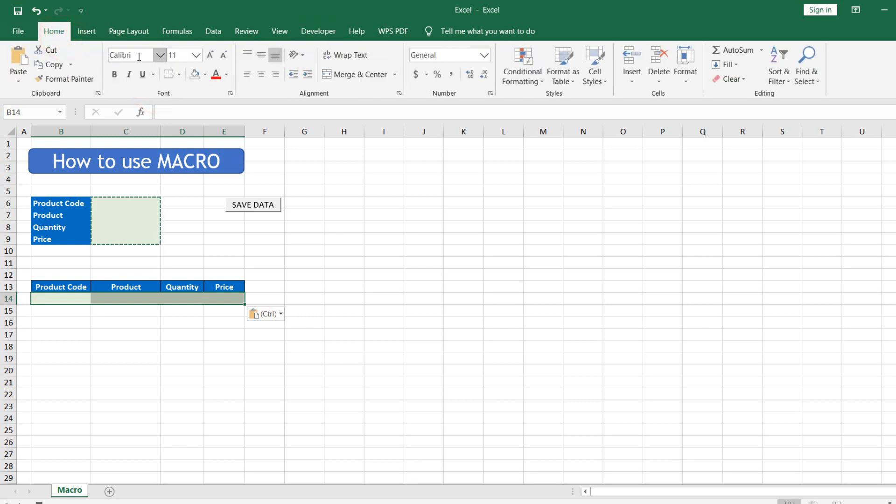
pyautogui.click(205, 75)
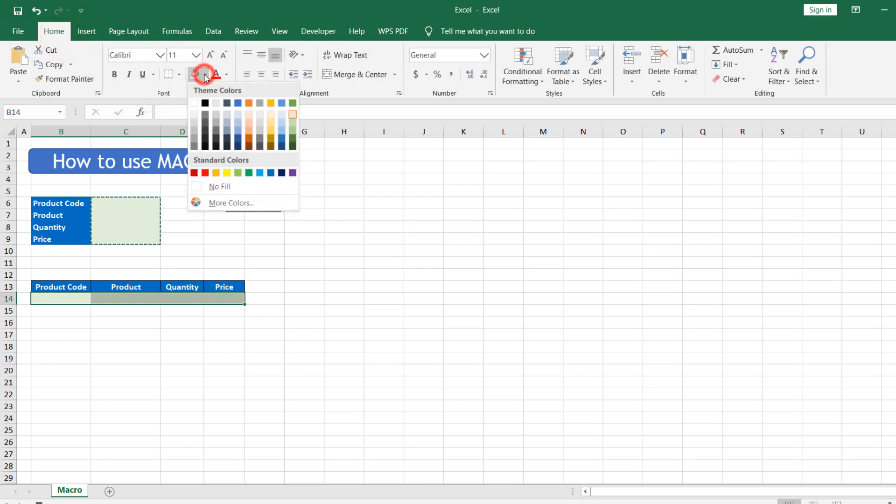
pyautogui.click(221, 187)
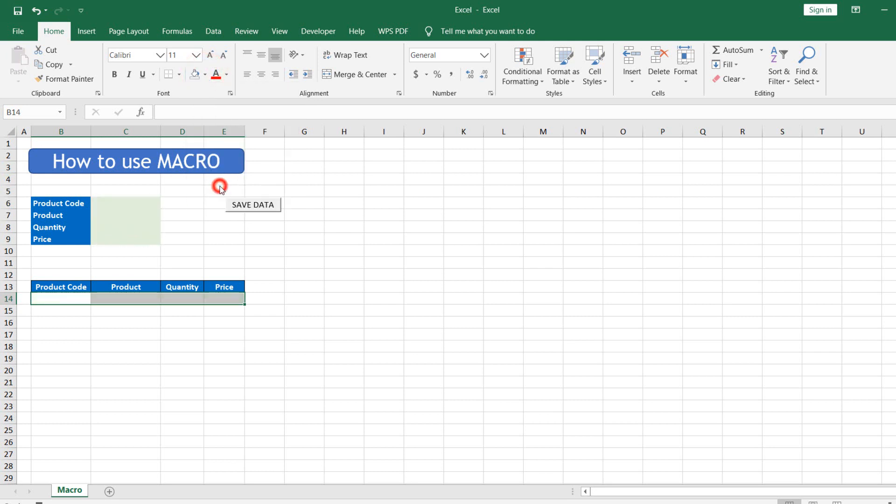
pyautogui.click(221, 255)
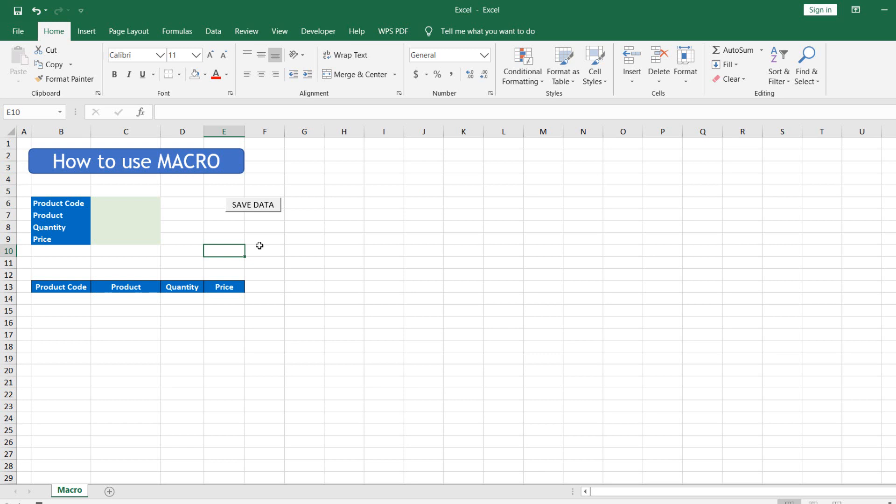
# Step: Stop recording the SAVE_DATA macro and select cell G10
pyautogui.click(321, 33)
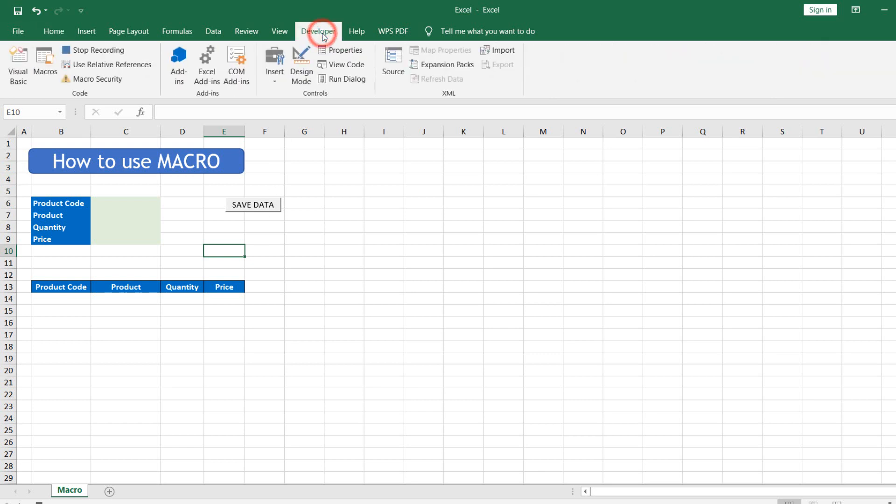
pyautogui.click(104, 51)
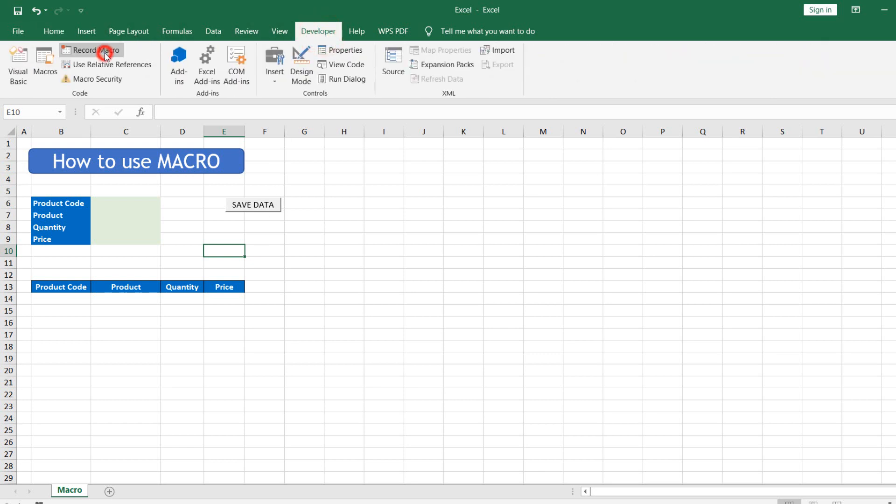
pyautogui.click(320, 248)
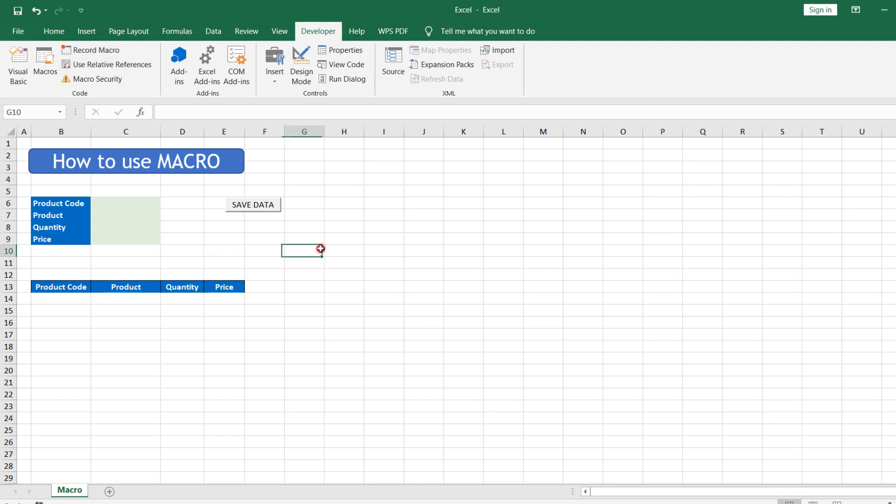
# Step: Assign the recorded SAVE_DATA macro to the SAVE DATA button and deselect the button
pyautogui.rightClick(279, 211)
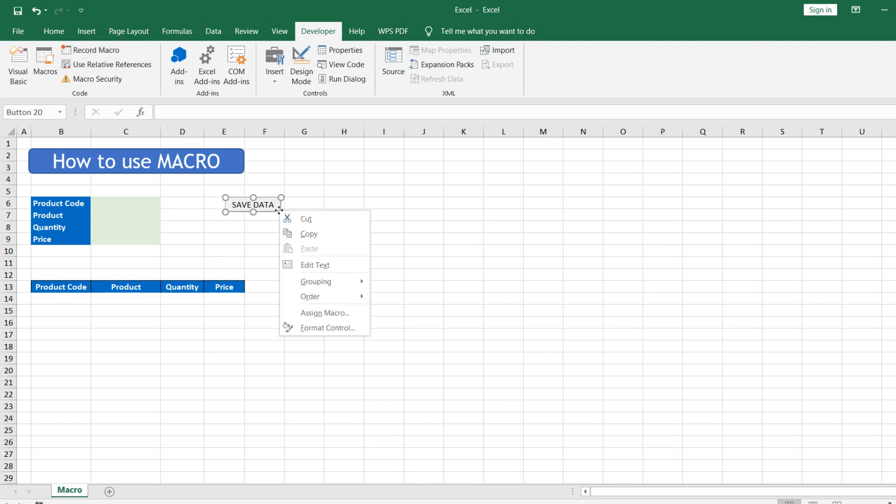
pyautogui.click(317, 312)
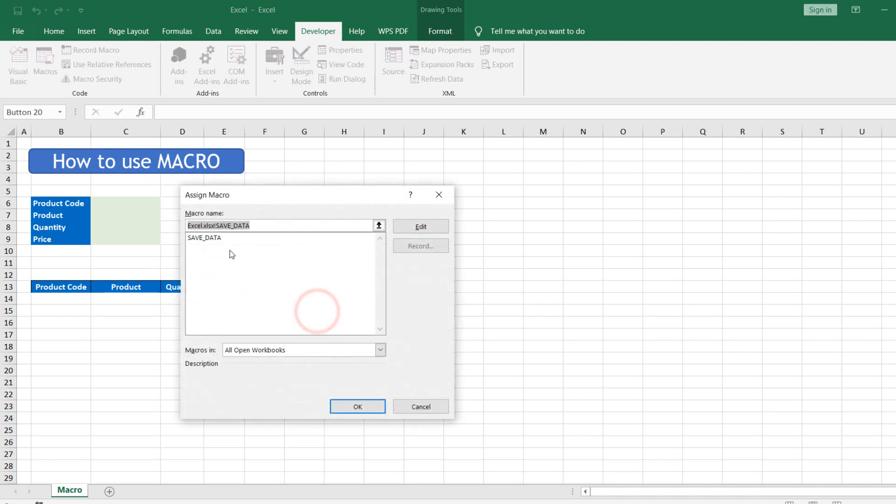
pyautogui.click(210, 238)
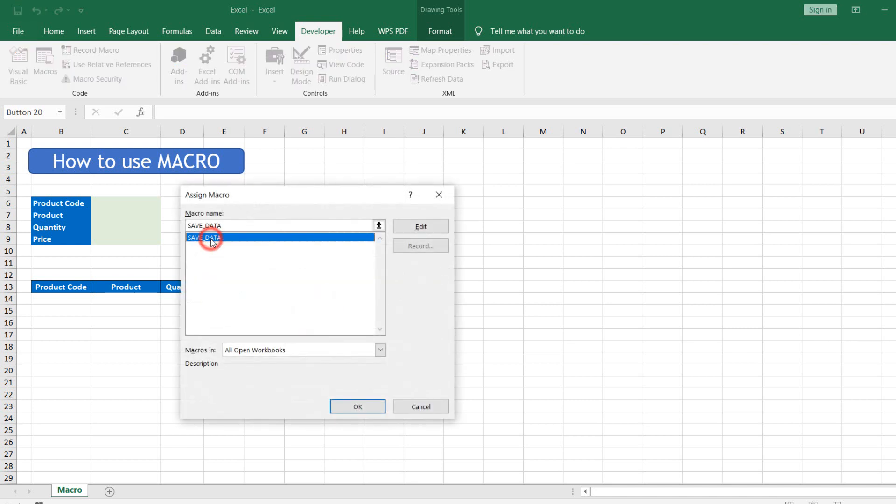
pyautogui.click(353, 406)
pyautogui.click(264, 333)
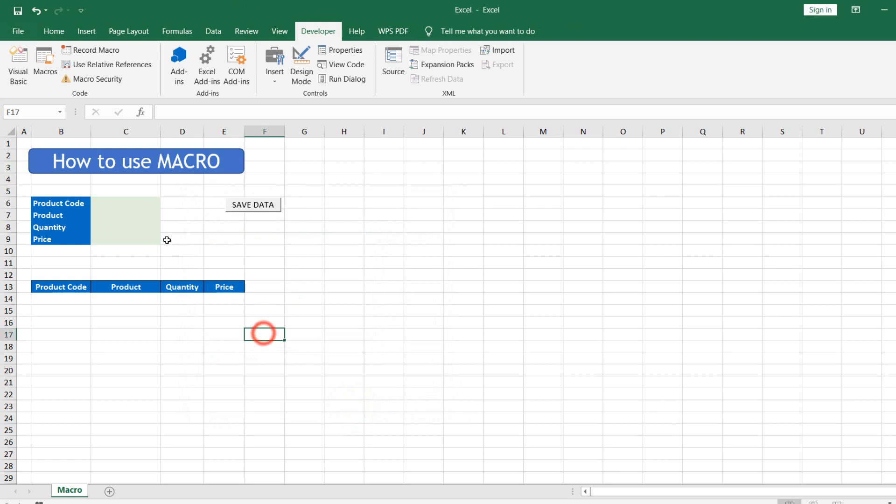
# Step: Fill the form with product code SL001, product Apple, quantity 100 and price 1200, and run SAVE DATA to transfer the record
pyautogui.click(142, 206)
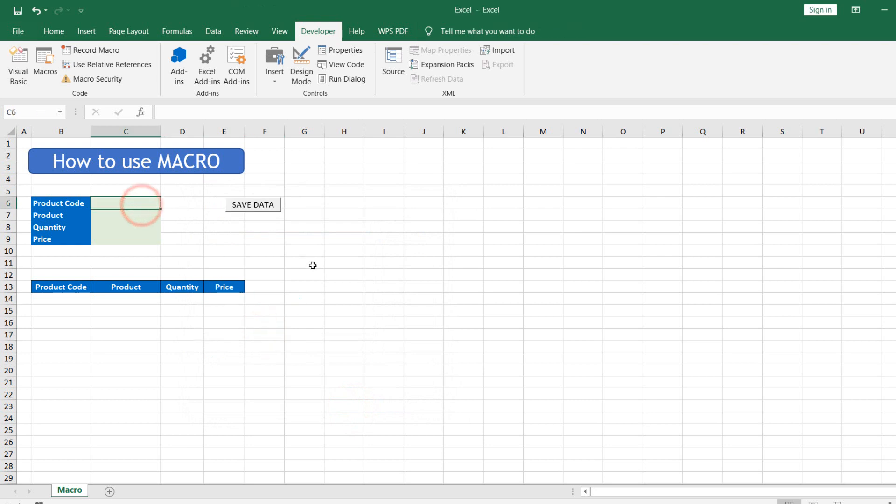
pyautogui.write('SL001')
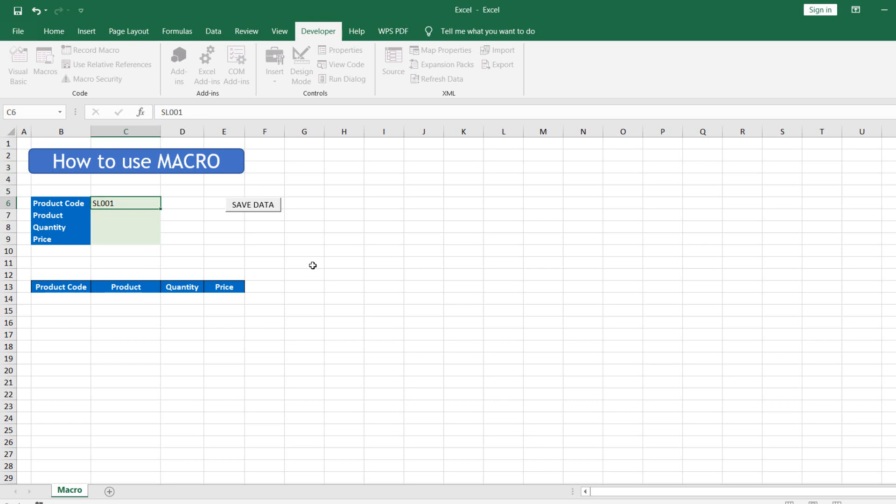
pyautogui.press('Return')
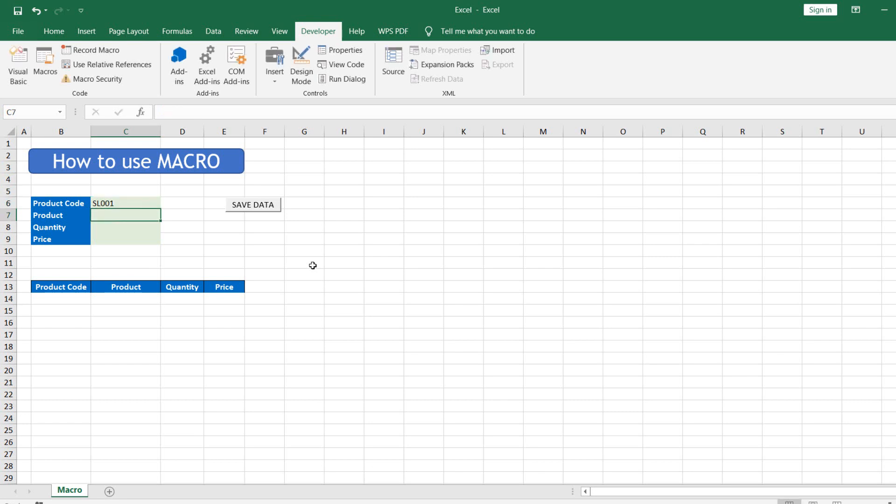
pyautogui.write('Apple')
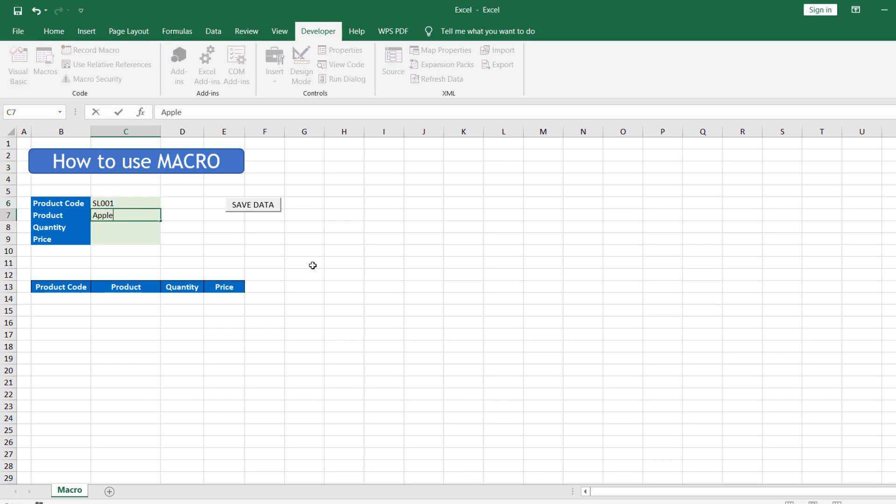
pyautogui.press('Return')
pyautogui.write('1')
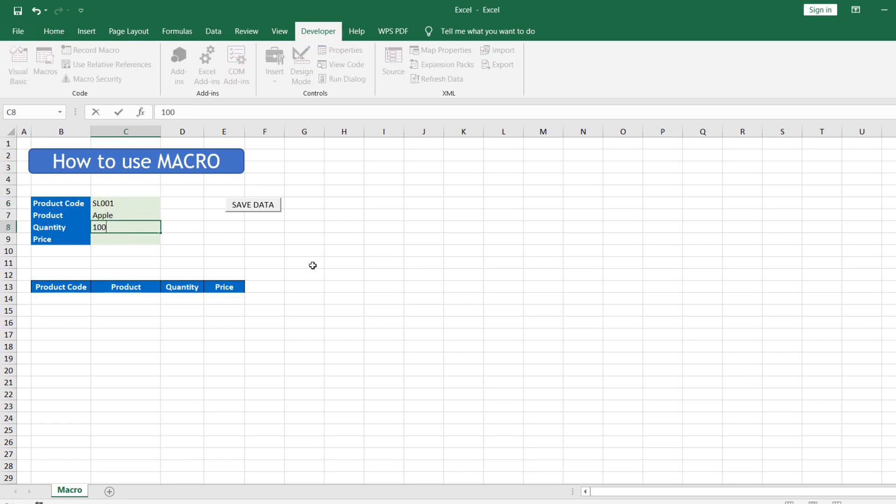
pyautogui.write('00')
pyautogui.press('Return')
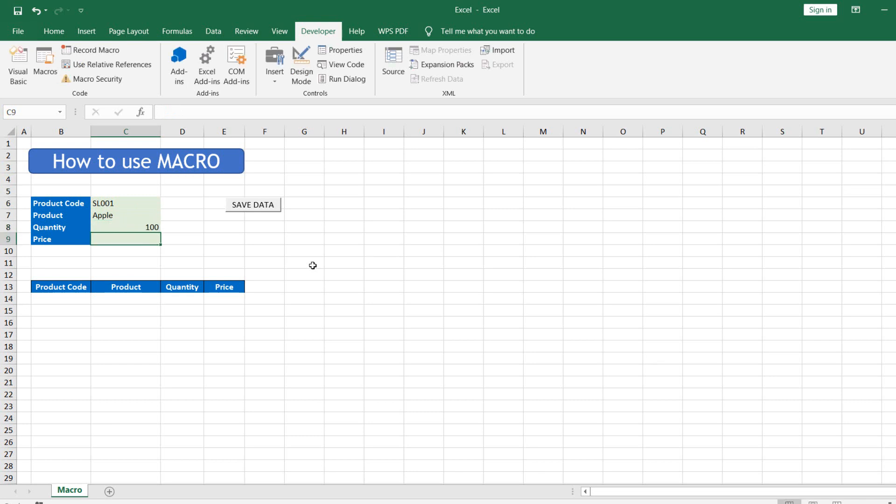
pyautogui.write('1,20')
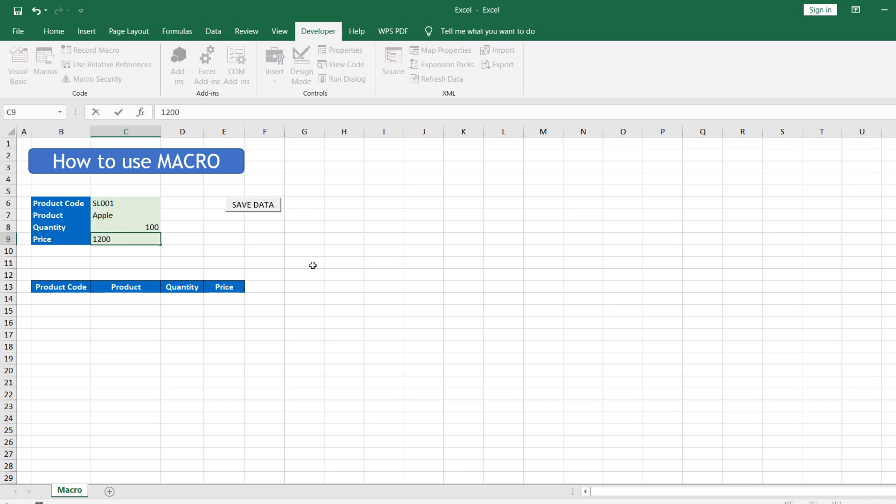
pyautogui.write('0')
pyautogui.press('Return')
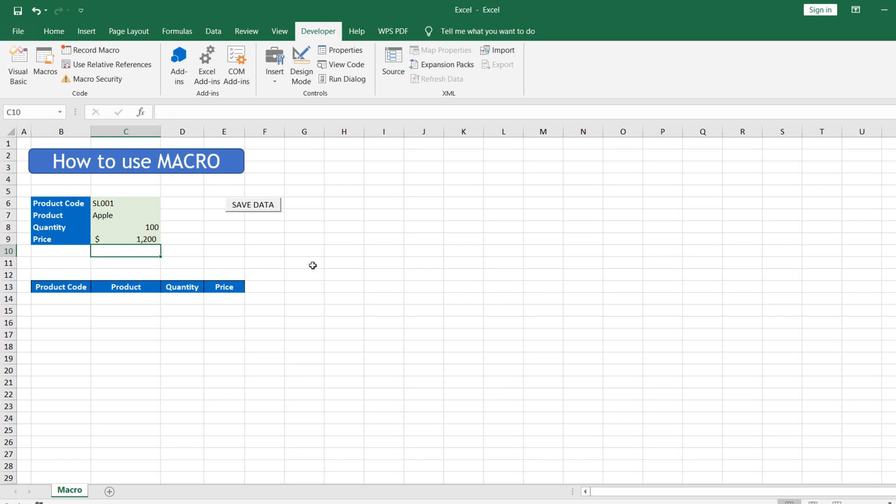
pyautogui.click(274, 211)
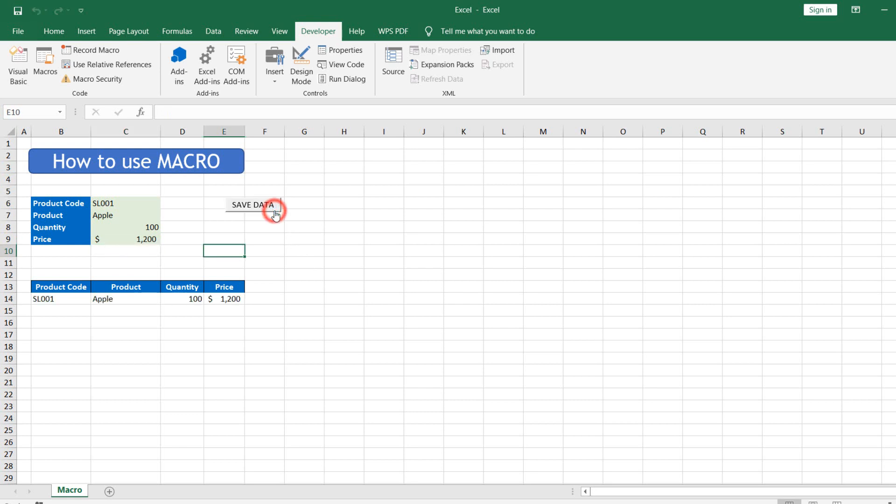
# Step: Change the form entries to SL002, Sumsong, quantity 50 and price 1000, and run SAVE DATA to transfer the record
pyautogui.doubleClick(132, 205)
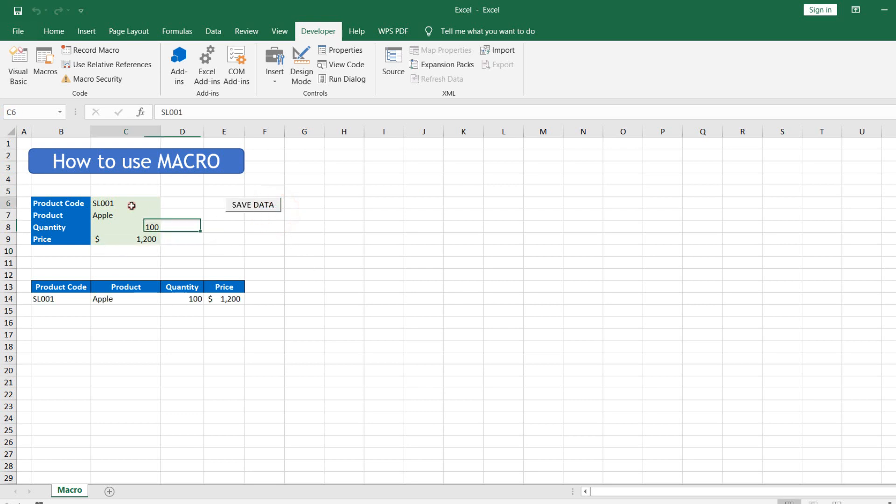
pyautogui.press('BackSpace')
pyautogui.write('2')
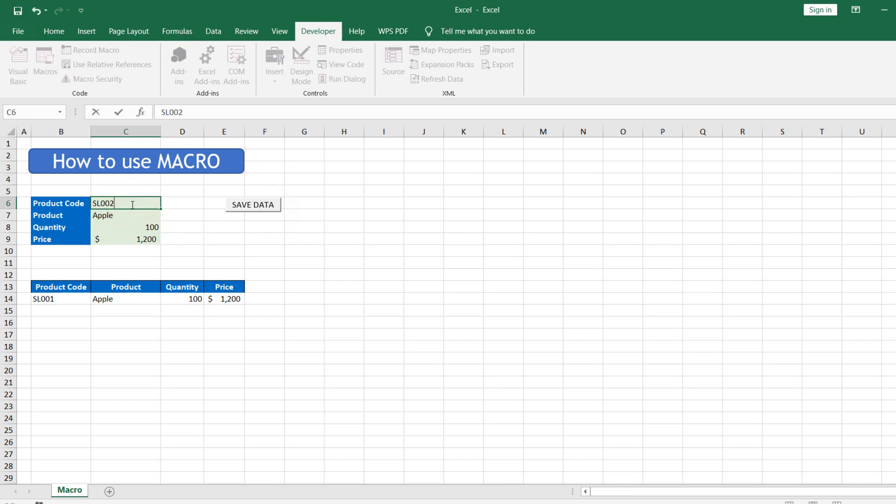
pyautogui.click(125, 215)
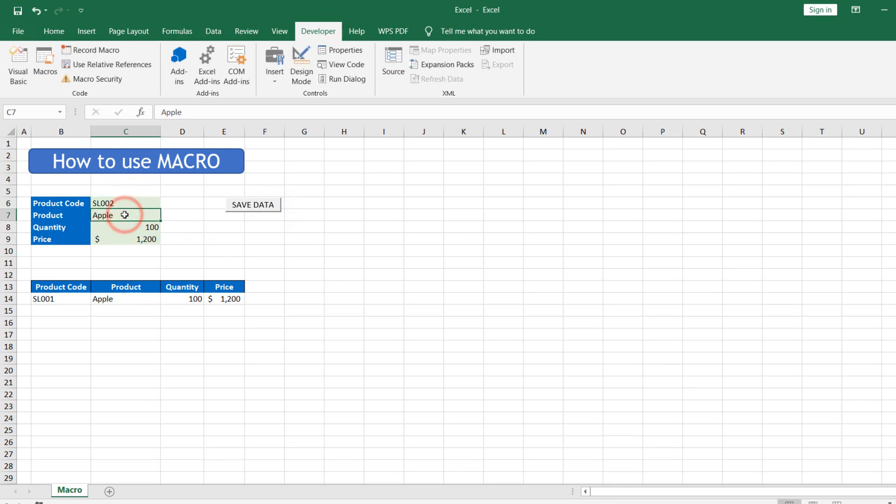
pyautogui.write('Sumsong')
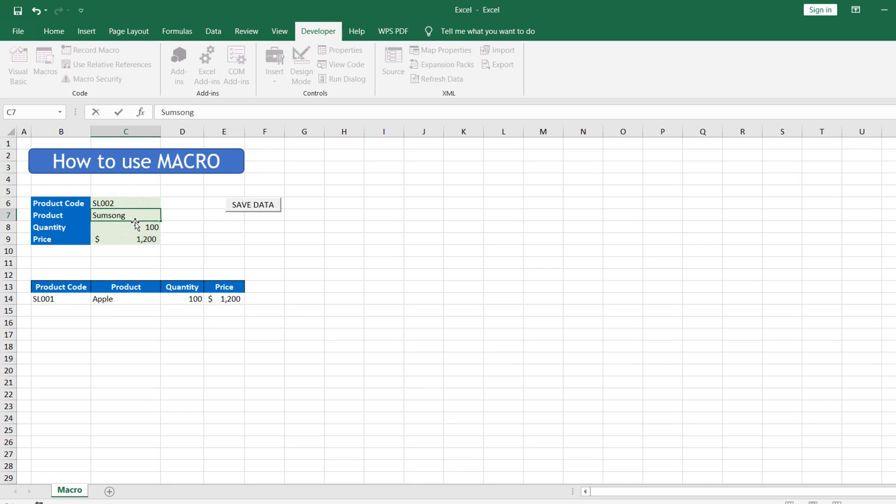
pyautogui.click(134, 227)
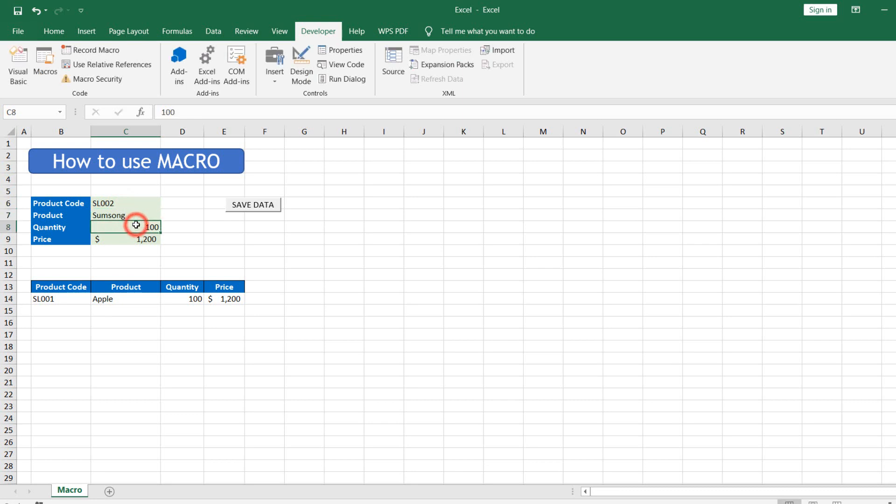
pyautogui.write('50')
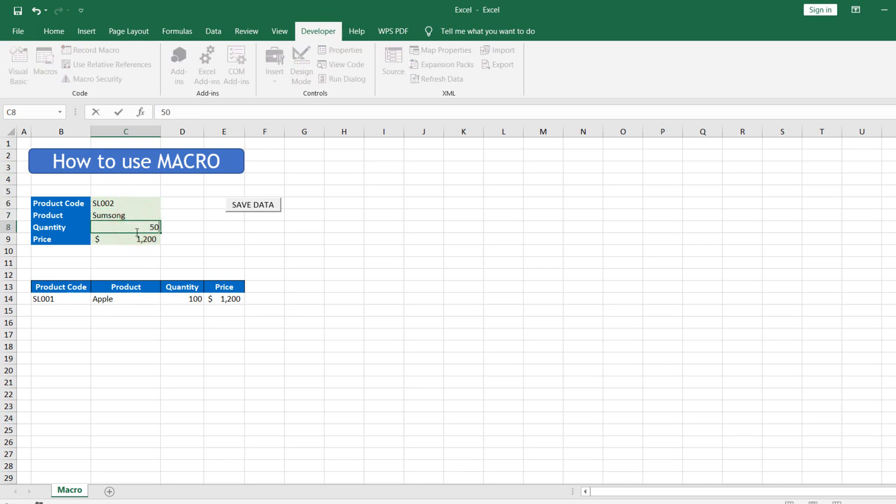
pyautogui.click(135, 237)
pyautogui.write('10')
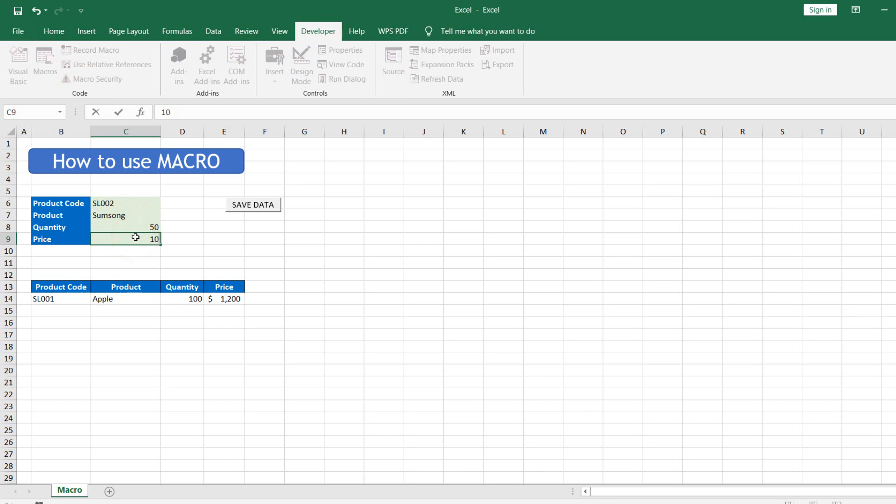
pyautogui.click(228, 248)
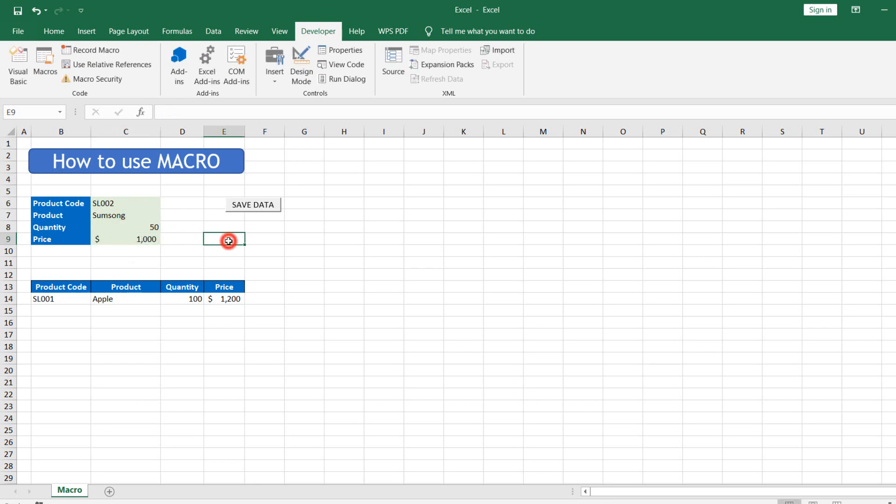
pyautogui.click(254, 206)
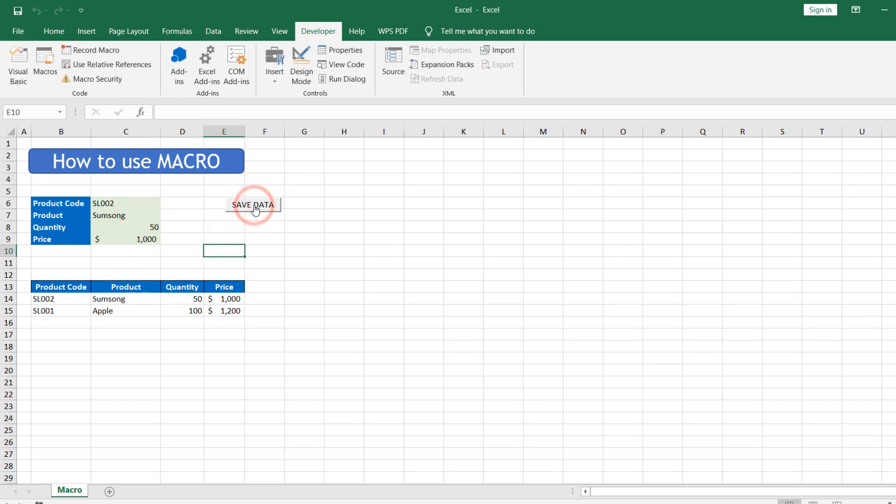
# Step: Change the form entries to SL003, Xiomi, quantity 10 and price 800, run SAVE DATA, and select cell F10
pyautogui.click(131, 204)
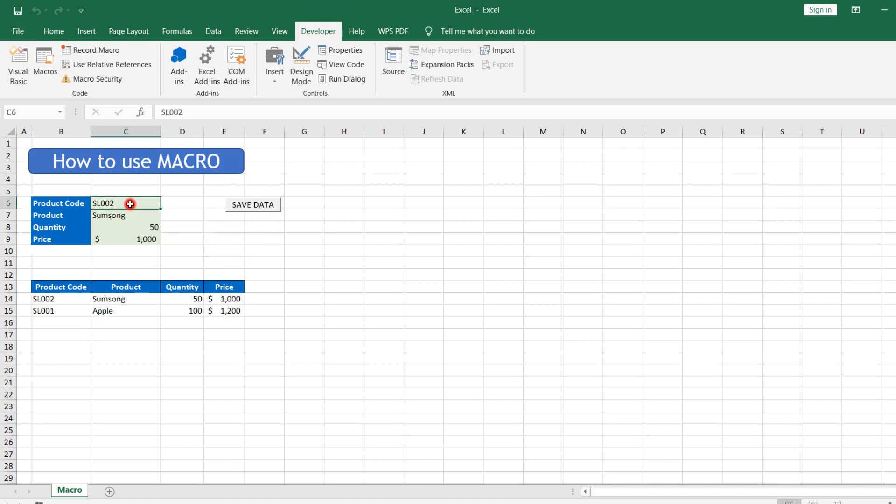
pyautogui.doubleClick(131, 204)
pyautogui.press('BackSpace')
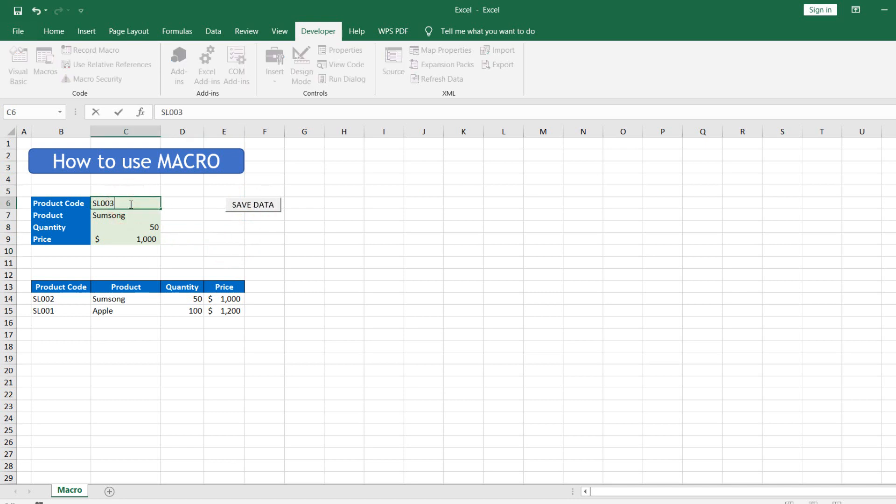
pyautogui.click(128, 214)
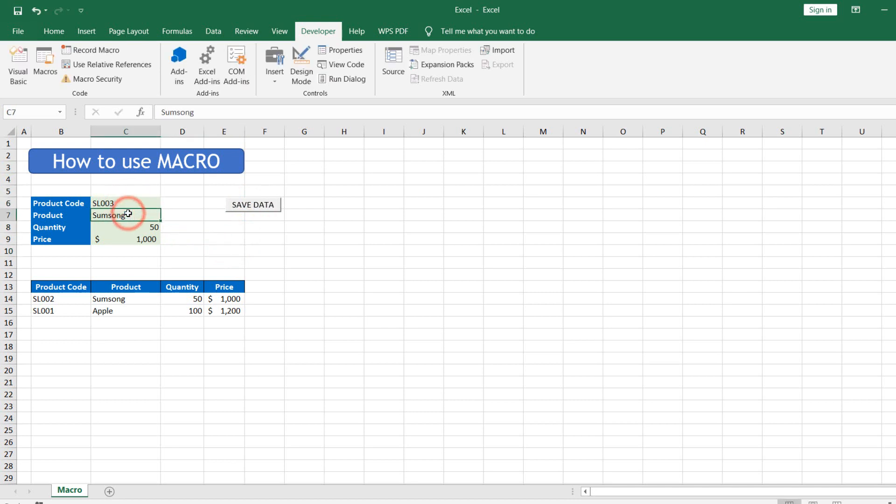
pyautogui.write('Xiomi')
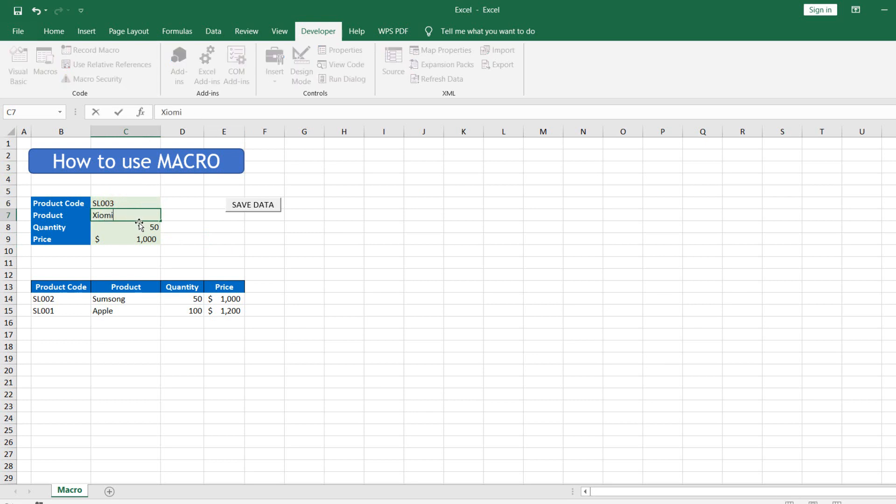
pyautogui.click(140, 226)
pyautogui.write('10')
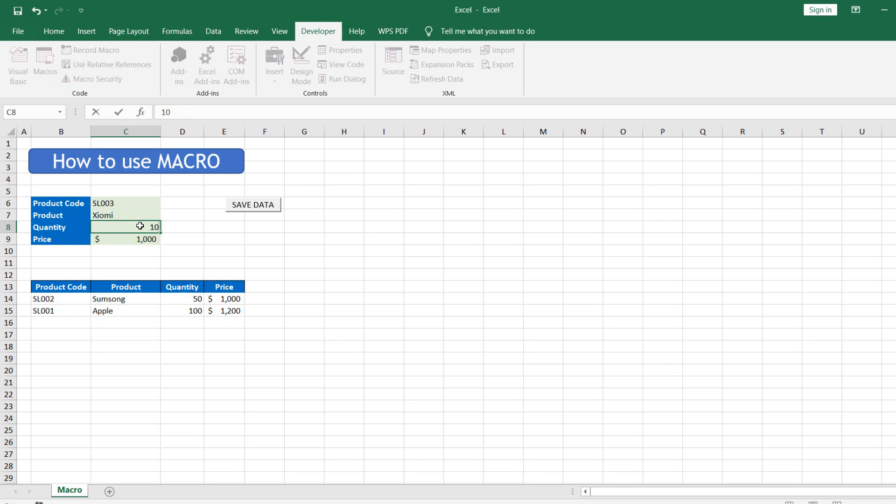
pyautogui.press('Return')
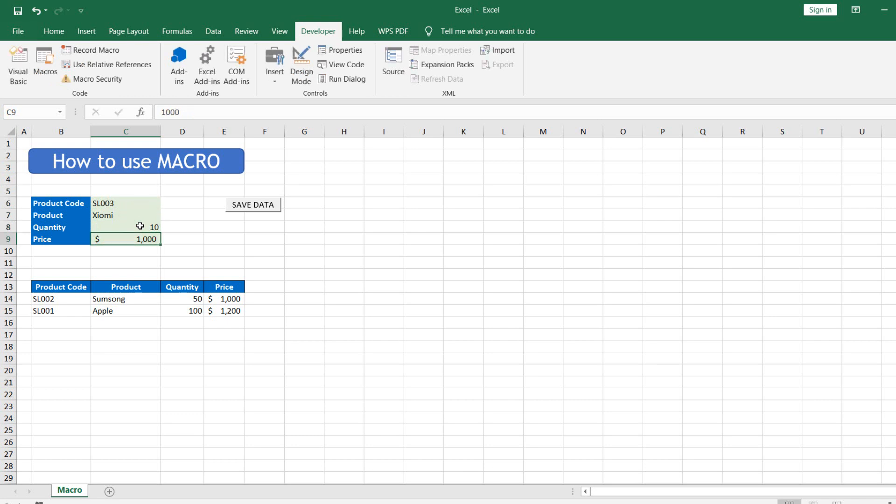
pyautogui.write('8')
pyautogui.press('Return')
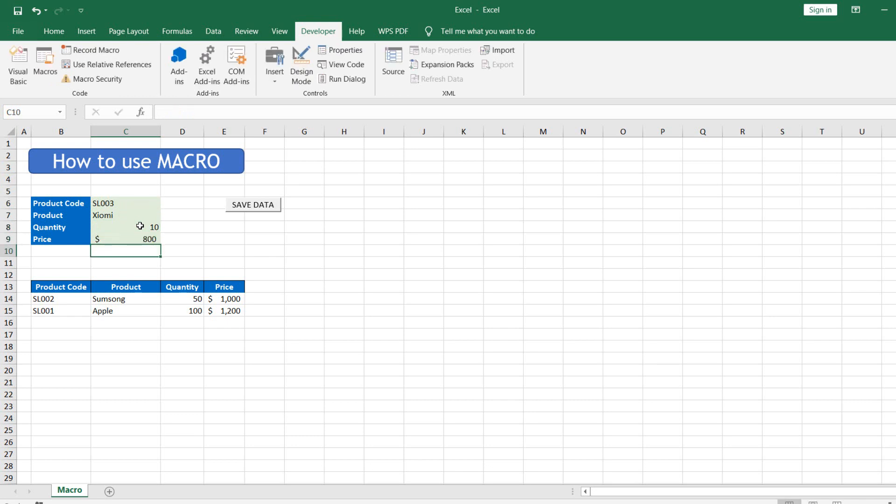
pyautogui.click(251, 205)
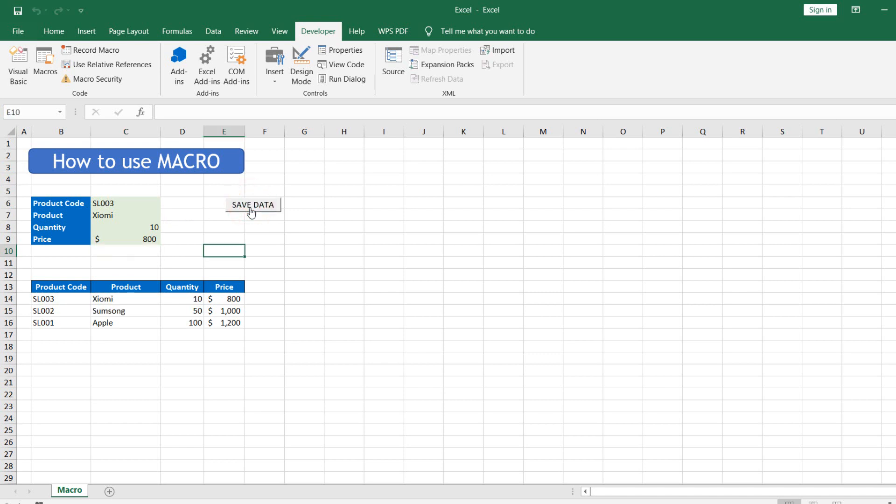
pyautogui.click(260, 234)
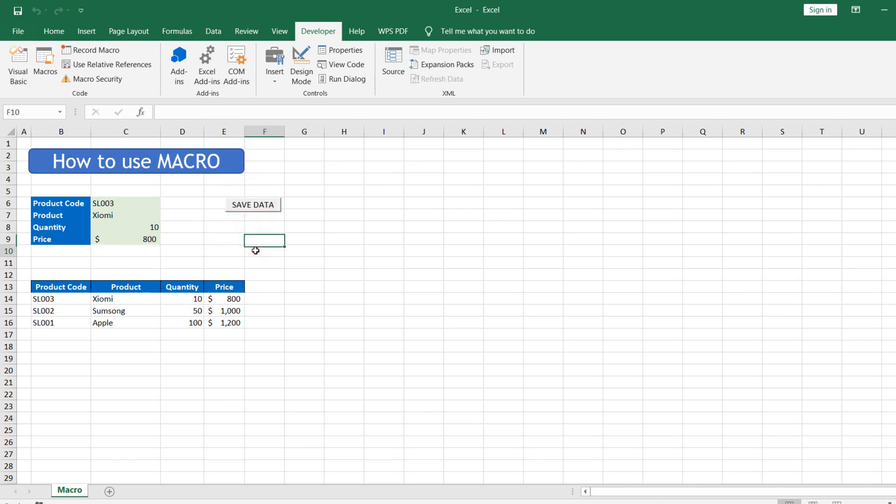
pyautogui.click(255, 251)
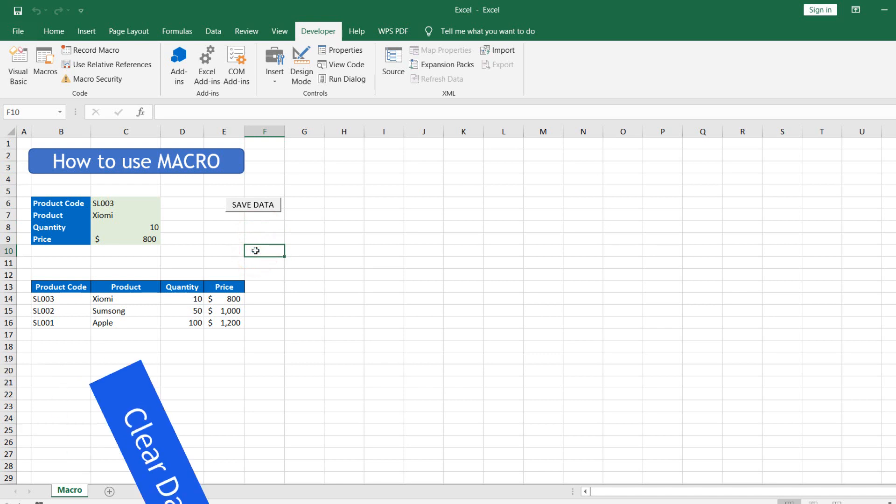
# Step: Insert a form-control button below SAVE DATA at the same width and assign it a macro name beginning with Clear_D
pyautogui.click(274, 79)
pyautogui.click(270, 110)
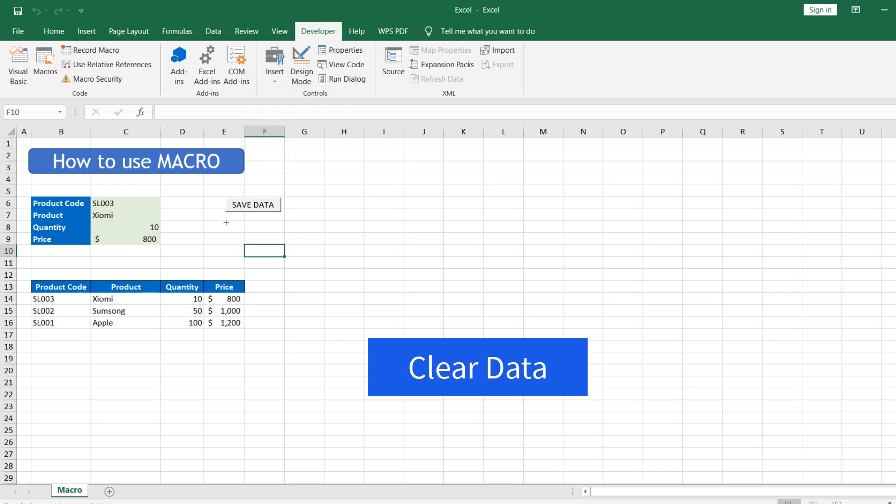
pyautogui.moveTo(226, 223); pyautogui.dragTo(281, 235)
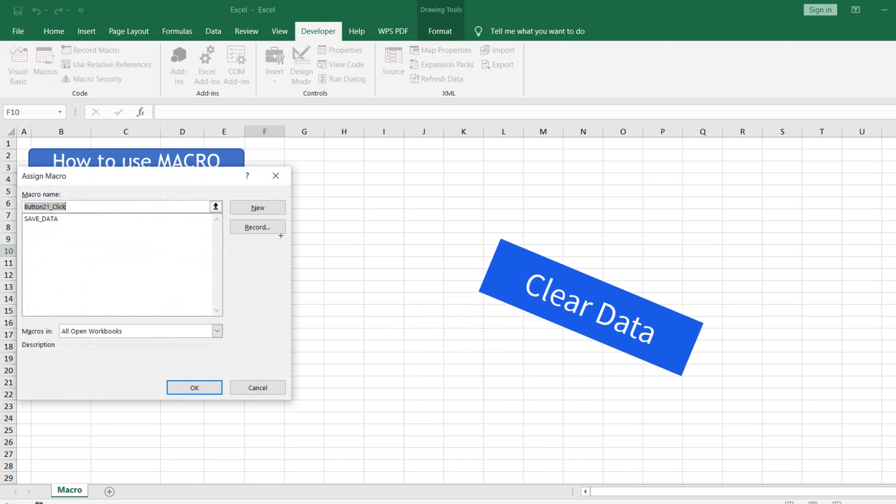
pyautogui.write('c')
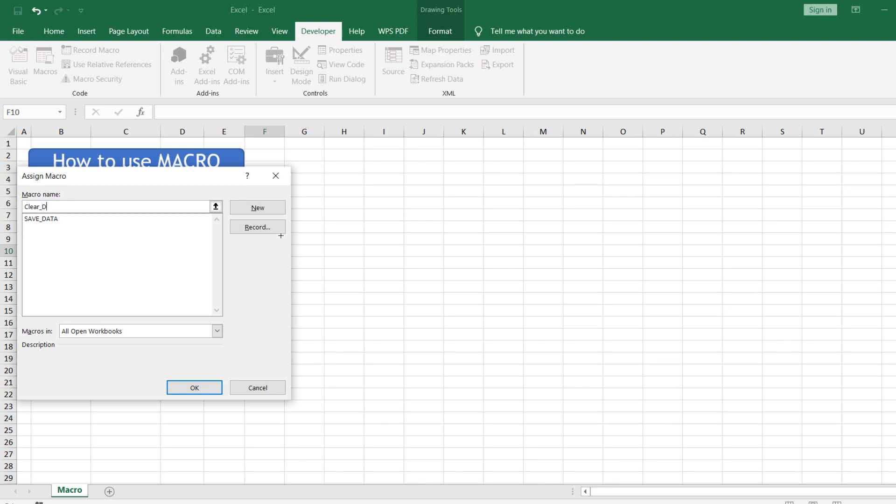
pyautogui.click(203, 387)
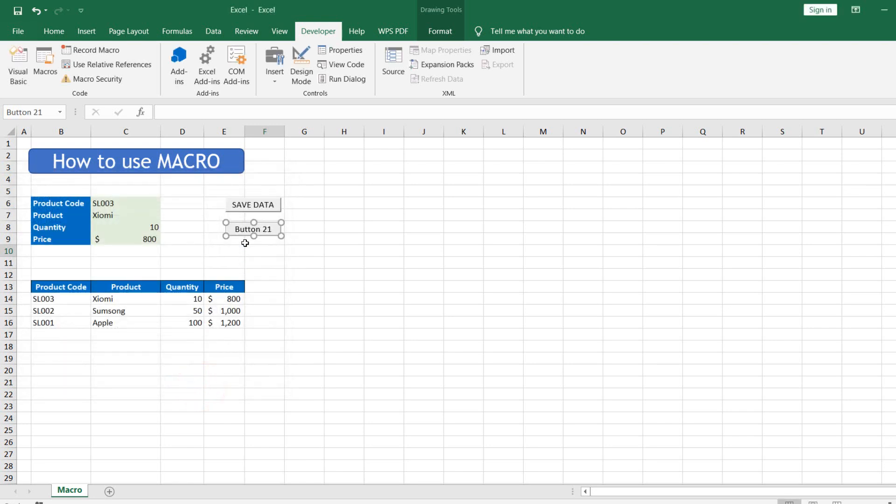
# Step: Relabel the new button CLEAR DATA and deselect it by selecting cell F11
pyautogui.click(246, 229)
pyautogui.press('Delete')
pyautogui.press('Delete')
pyautogui.press('Delete')
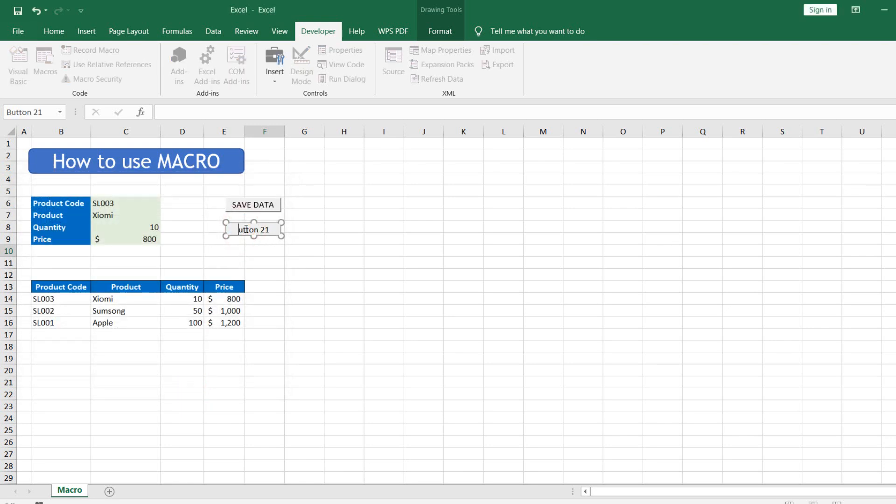
pyautogui.press('Delete')
pyautogui.press('Delete')
pyautogui.write('CLEAR DATA')
pyautogui.click(267, 259)
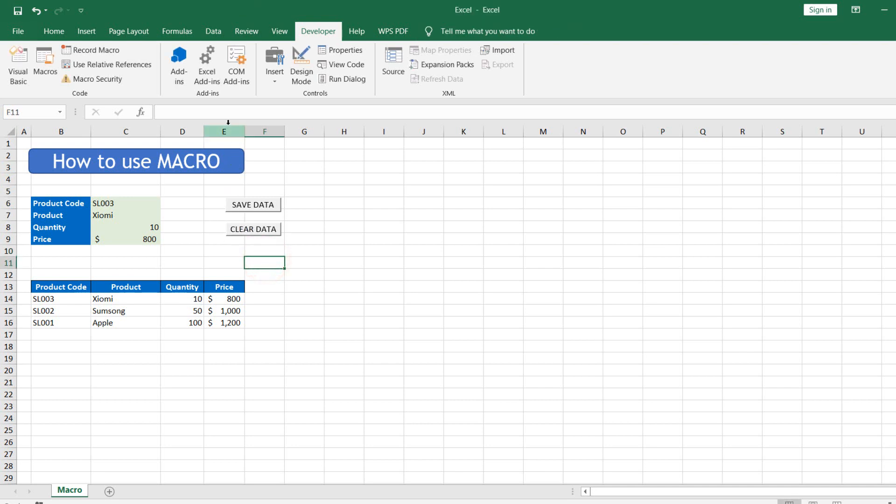
# Step: Start recording a macro named CLEAR_DATA, stored in this workbook
pyautogui.click(111, 50)
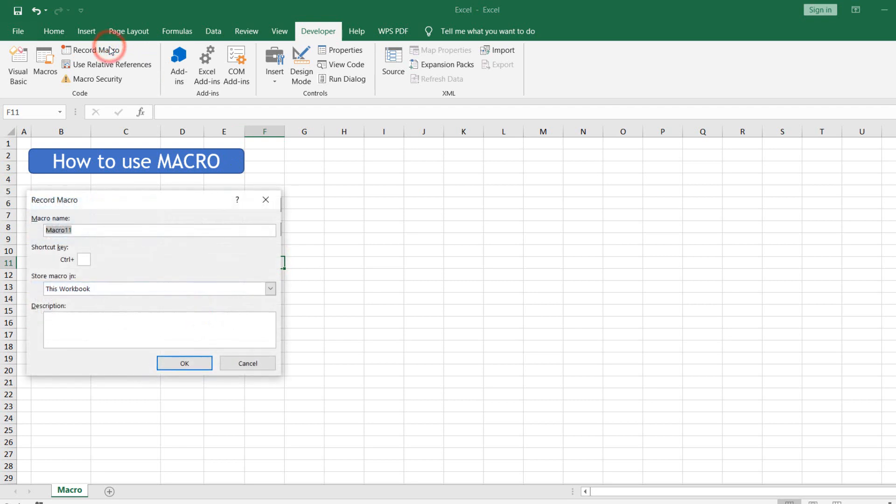
pyautogui.write('CLE')
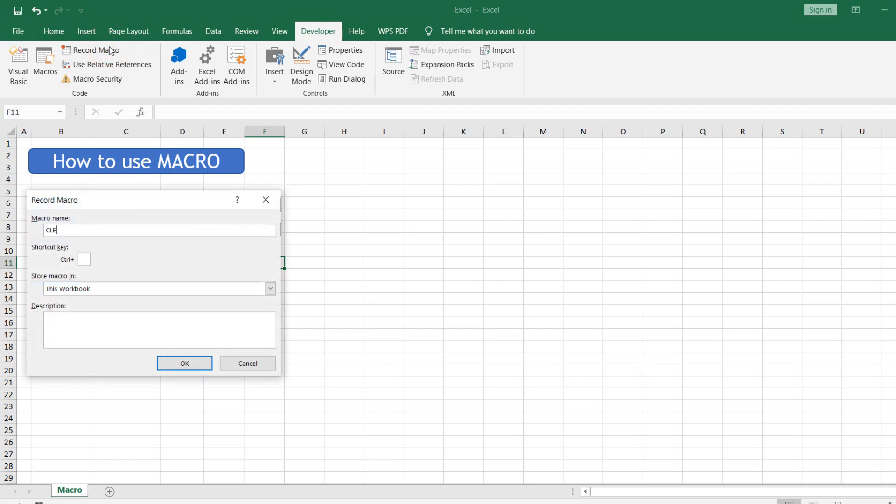
pyautogui.write('AR_DATA')
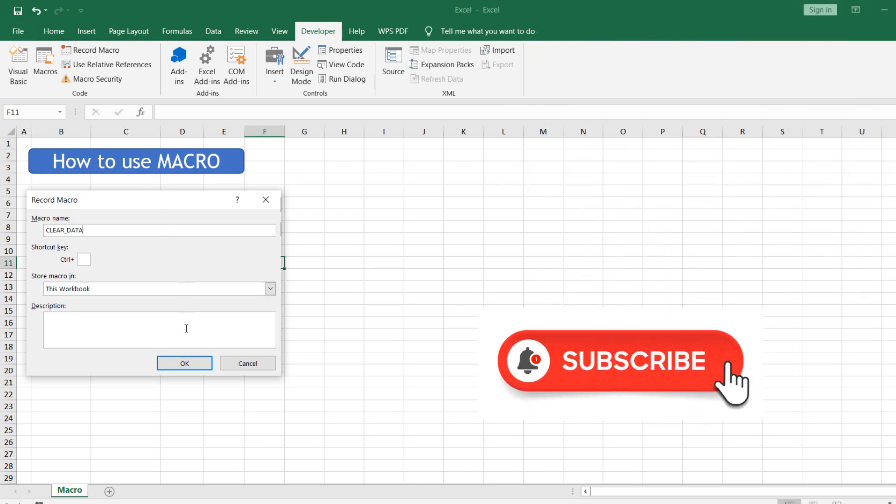
pyautogui.click(184, 363)
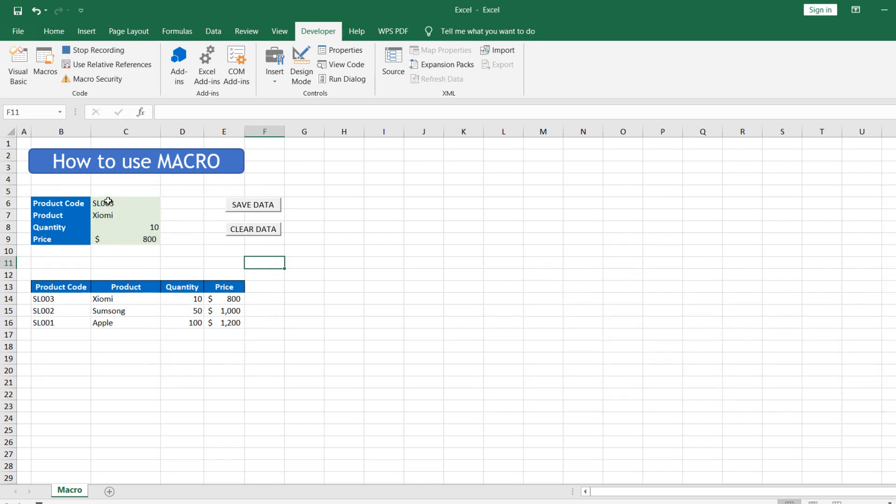
# Step: Delete the form entries in C6:C9, select cell E11, and stop the macro recording
pyautogui.moveTo(108, 201); pyautogui.dragTo(113, 235)
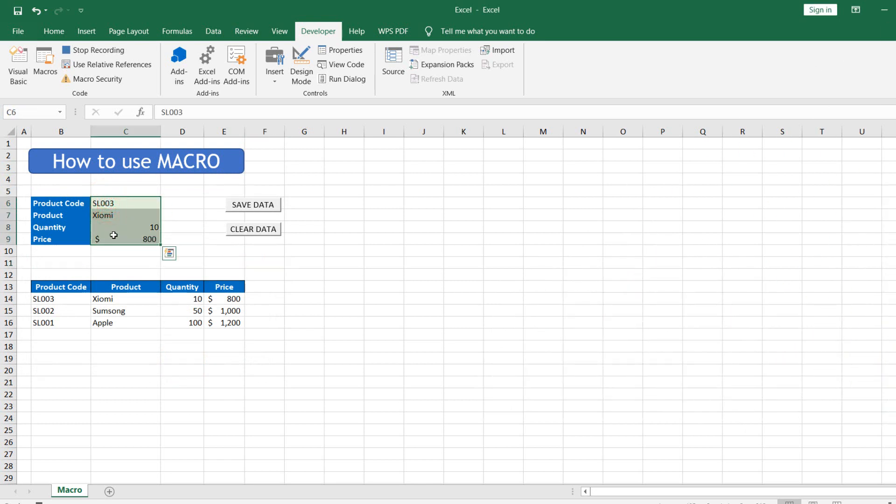
pyautogui.press('Delete')
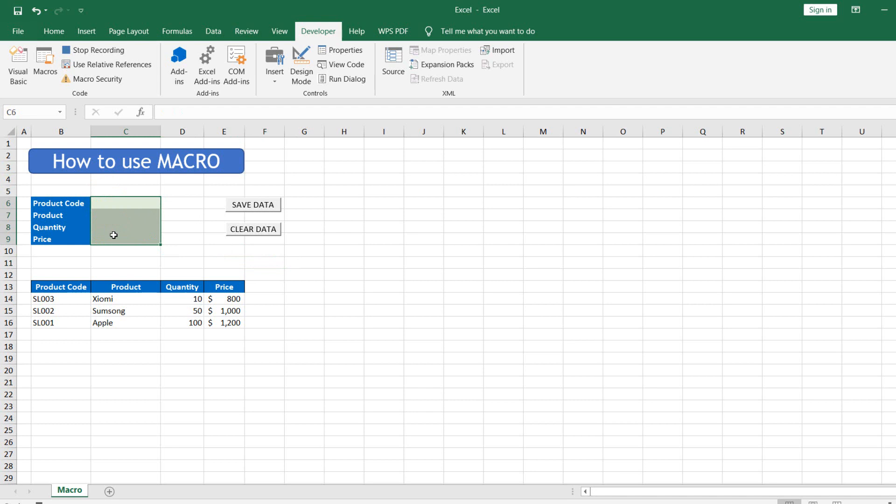
pyautogui.click(236, 259)
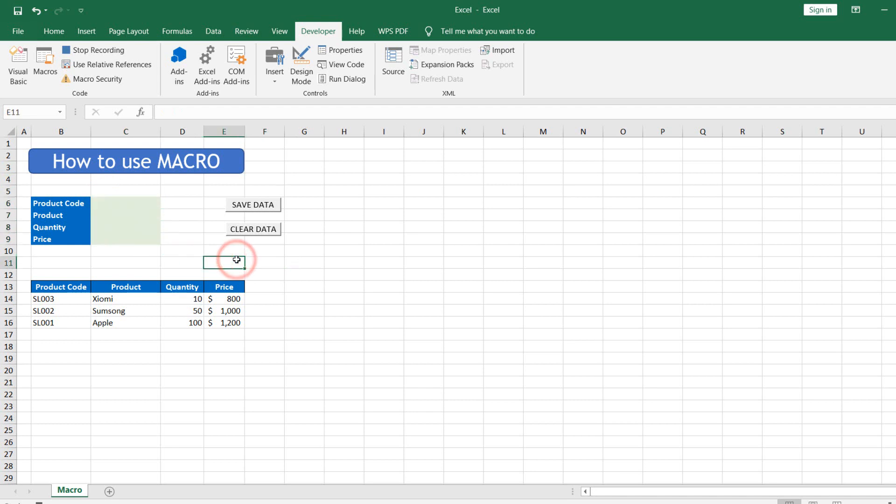
pyautogui.click(114, 50)
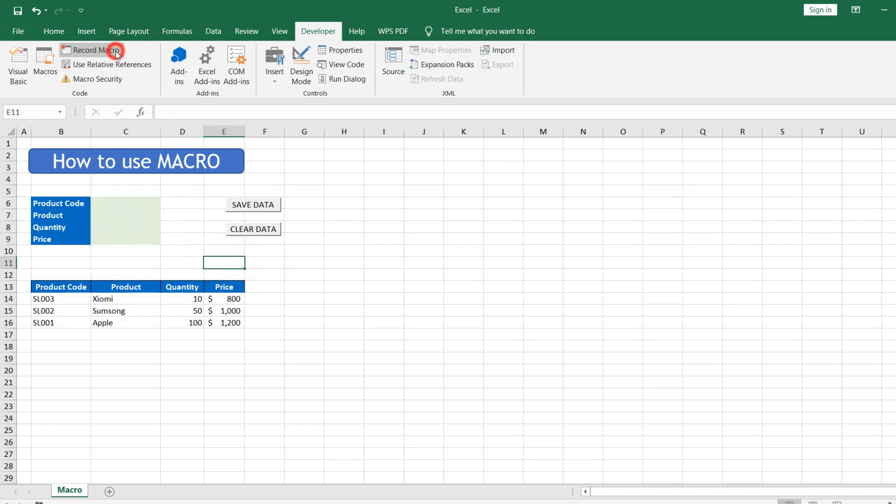
# Step: Assign the CLEAR_DATA macro to the CLEAR DATA button and deselect it by selecting cell G15
pyautogui.click(320, 262)
pyautogui.rightClick(273, 229)
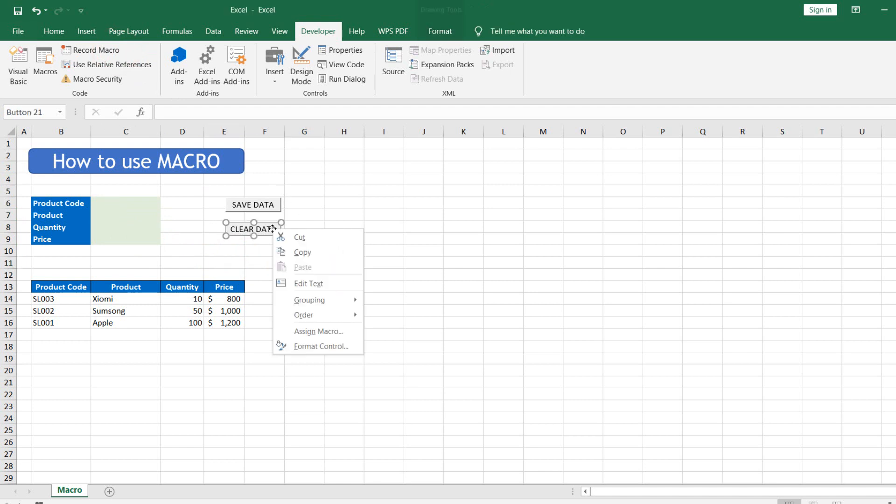
pyautogui.click(304, 332)
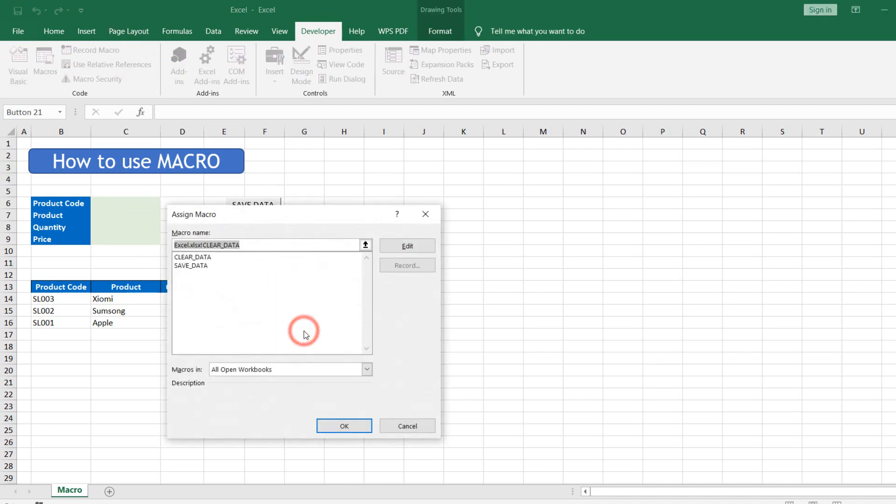
pyautogui.click(199, 258)
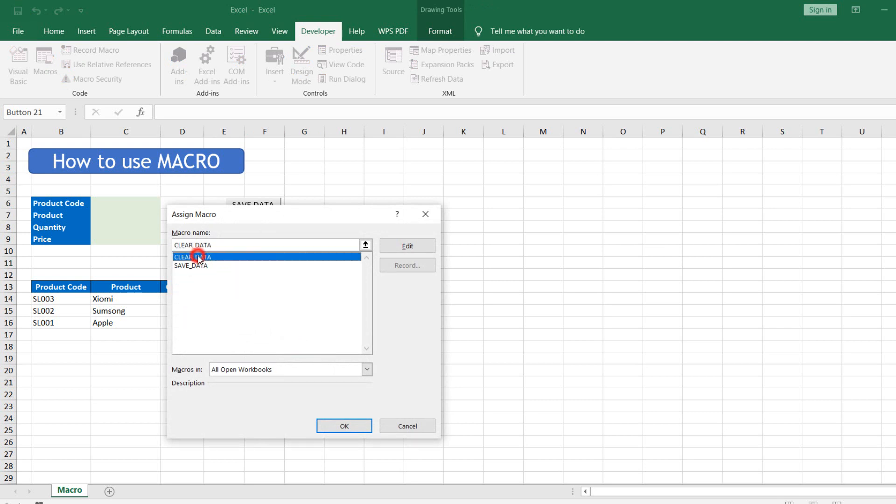
pyautogui.click(336, 424)
pyautogui.click(285, 311)
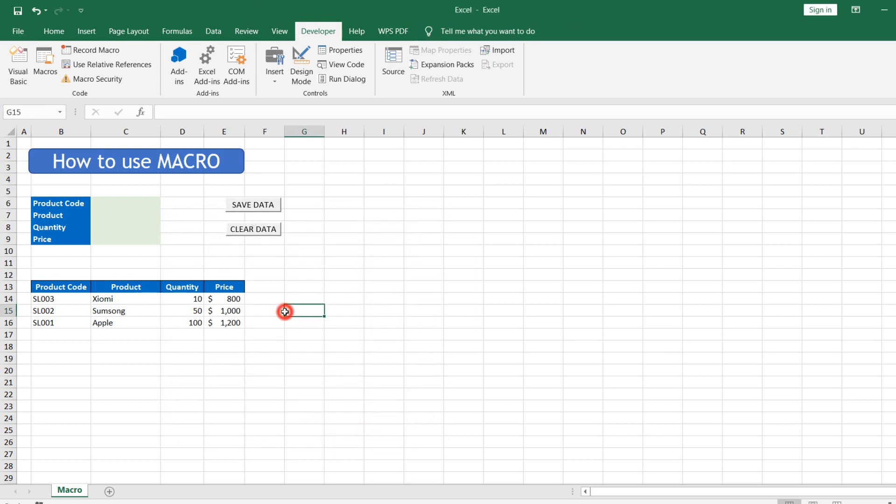
# Step: Fill in the form with product code SL004, product Oppo, quantity 20 and price 500
pyautogui.click(130, 203)
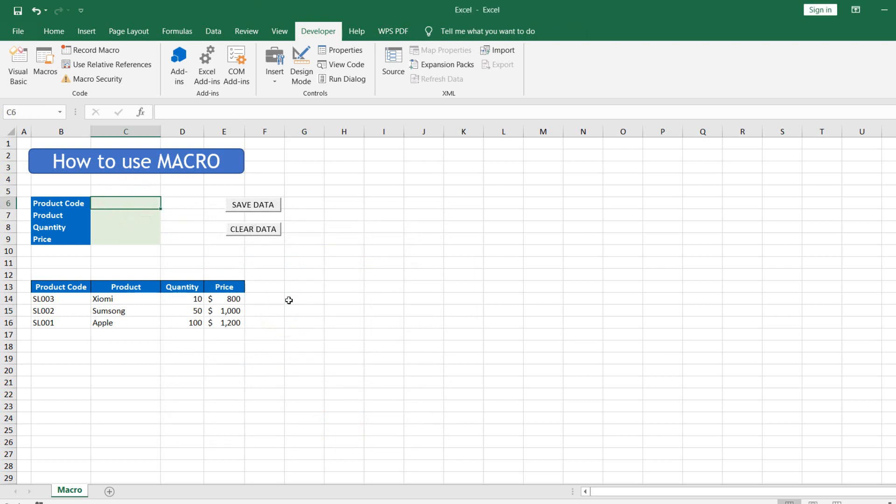
pyautogui.write('SL00')
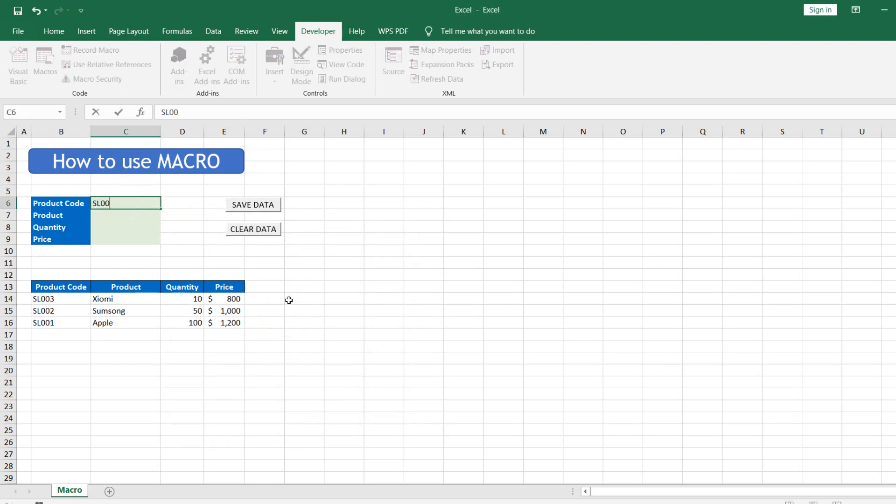
pyautogui.write('4')
pyautogui.press('Return')
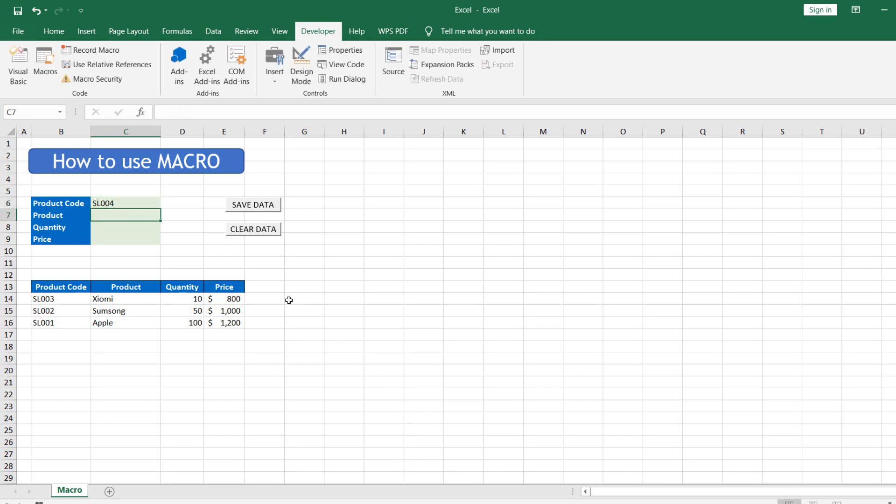
pyautogui.write('Oppo')
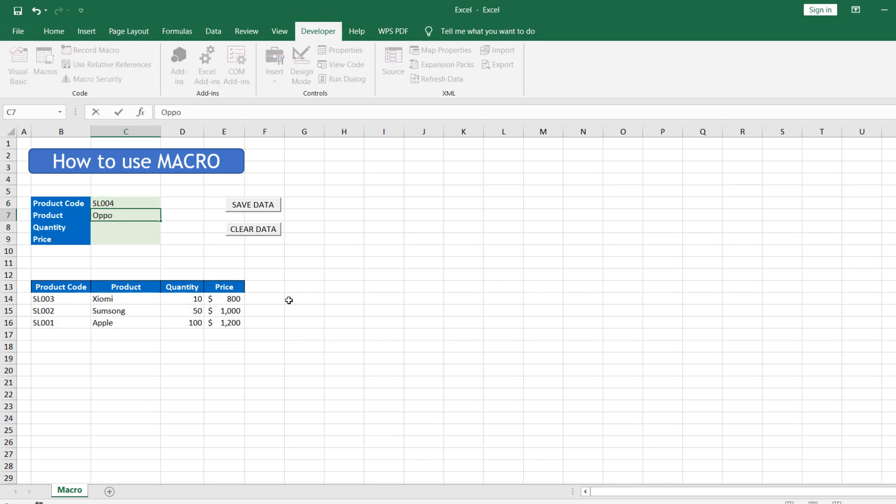
pyautogui.press('Return')
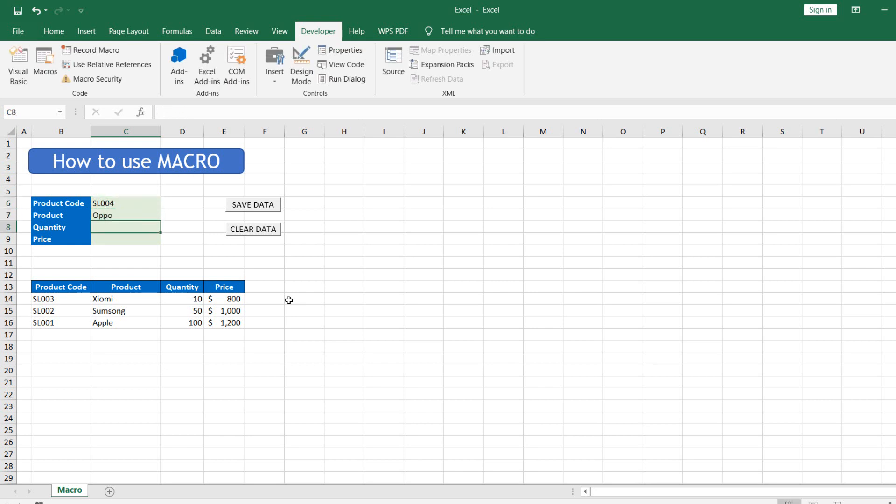
pyautogui.write('20')
pyautogui.press('Return')
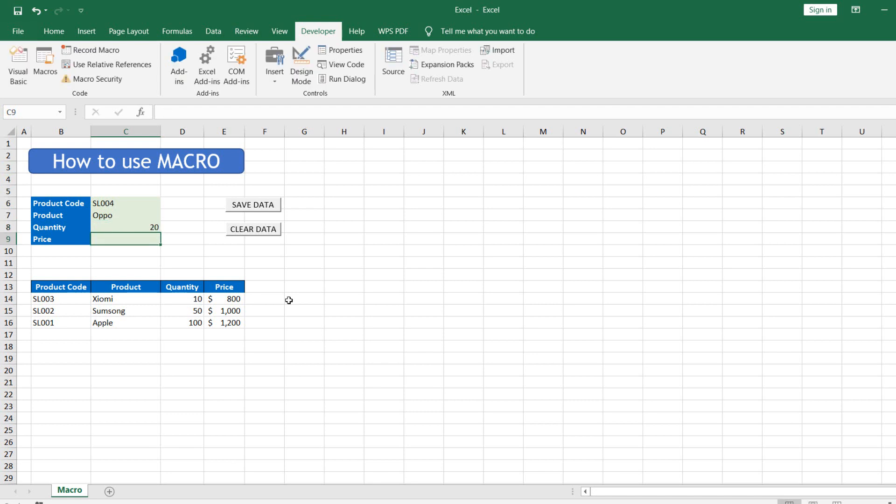
pyautogui.write('500')
pyautogui.press('Return')
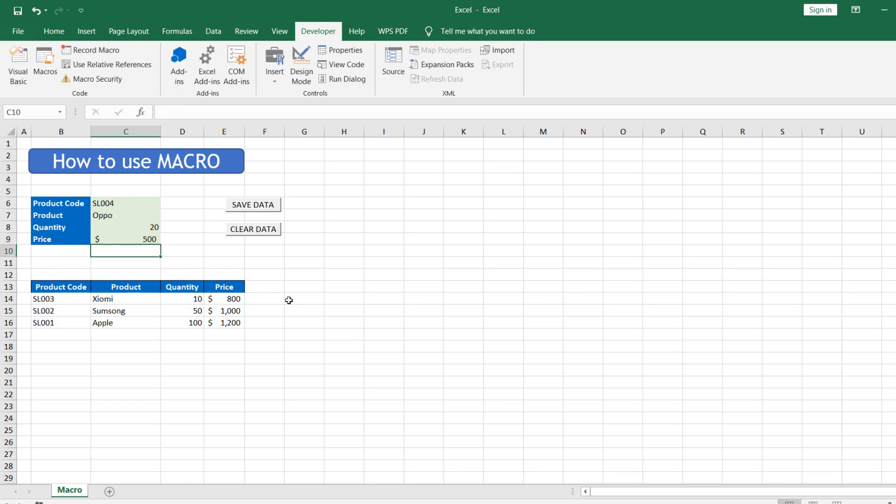
# Step: Run SAVE DATA to transfer the SL004 record to the table, and run CLEAR DATA to empty the form
pyautogui.click(260, 208)
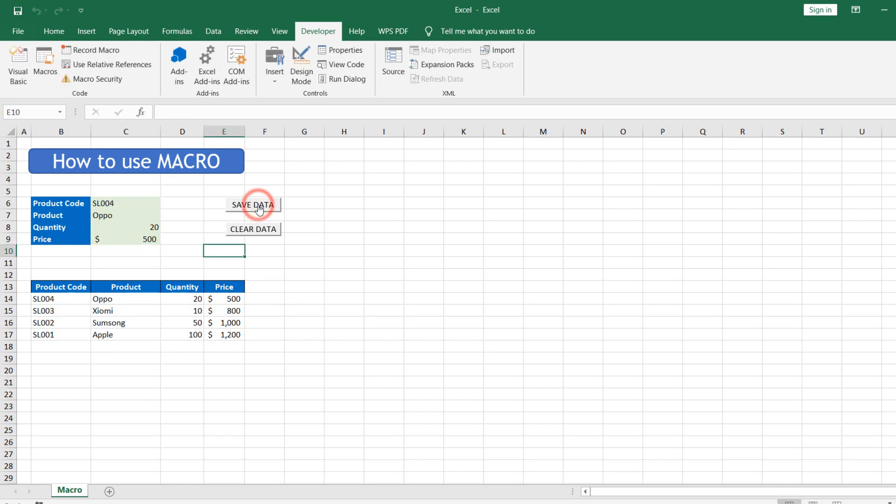
pyautogui.click(269, 235)
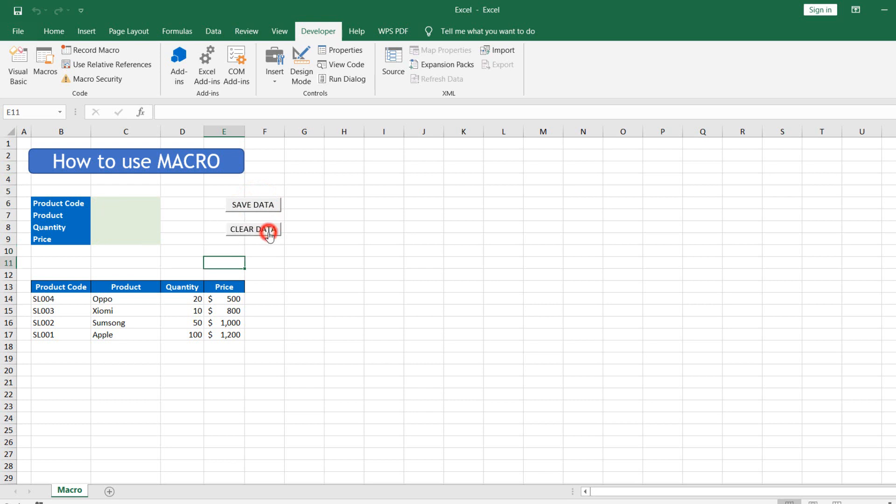
pyautogui.click(298, 255)
pyautogui.click(273, 269)
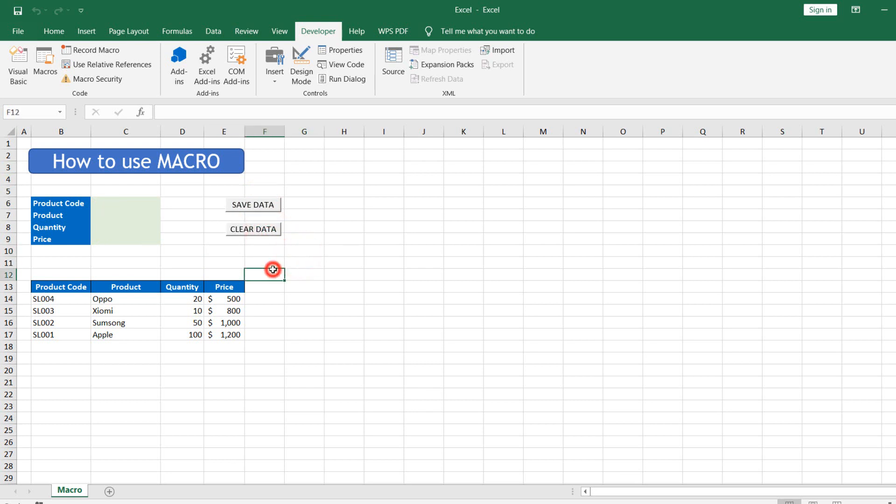
pyautogui.click(280, 261)
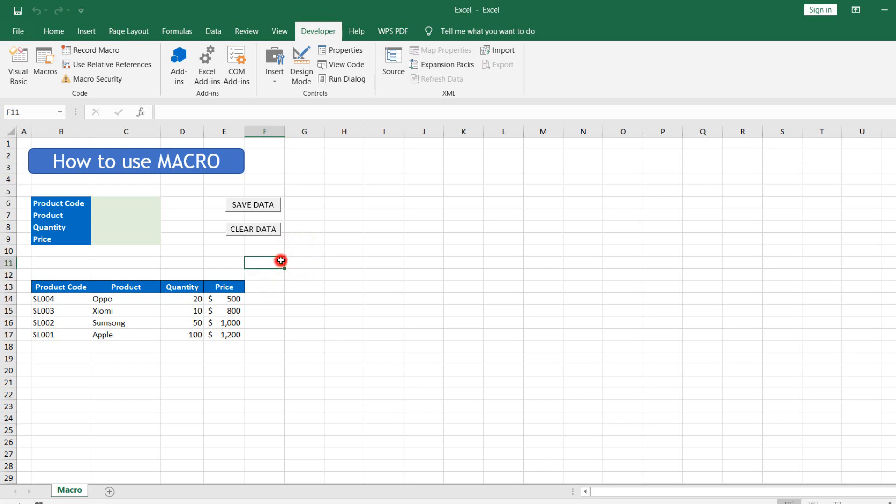
pyautogui.click(272, 278)
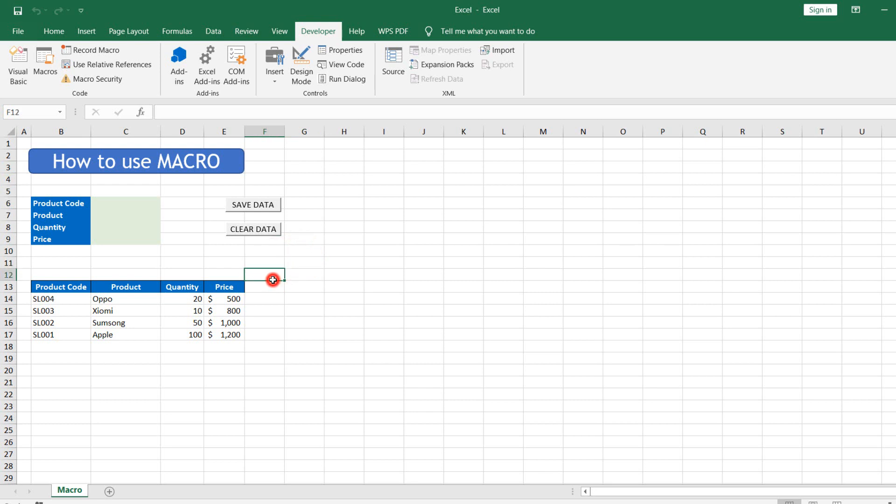
pyautogui.click(284, 260)
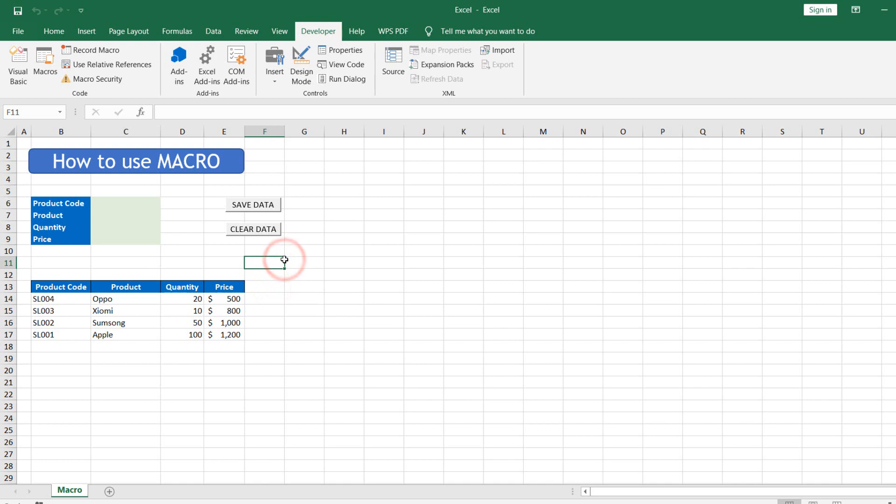